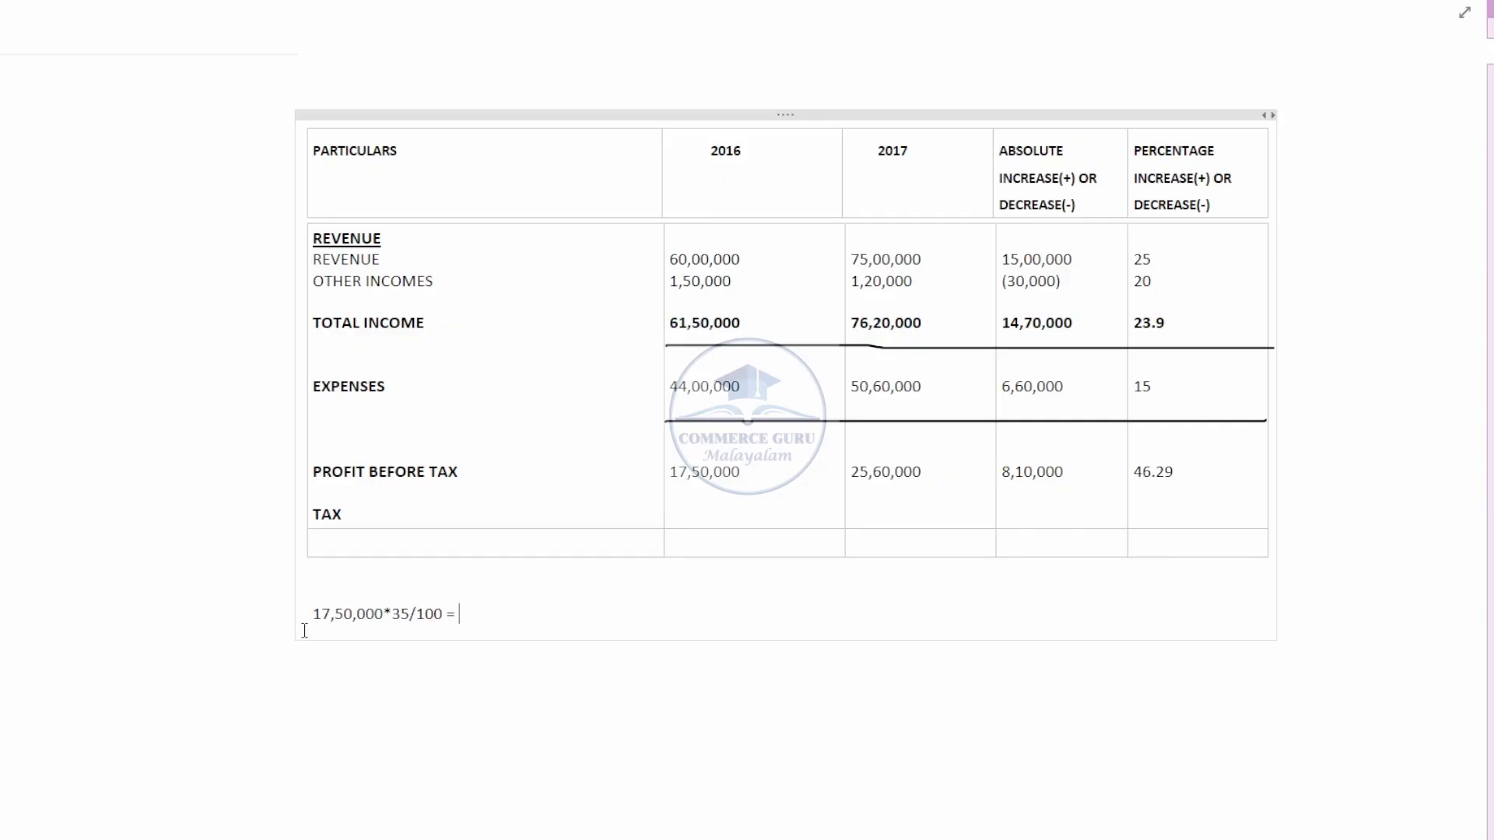
Step: Complete the 2016 tax working with the result 6,12,000 and enter that amount as the 2016 figure in the TAX row
text(6,12,000)
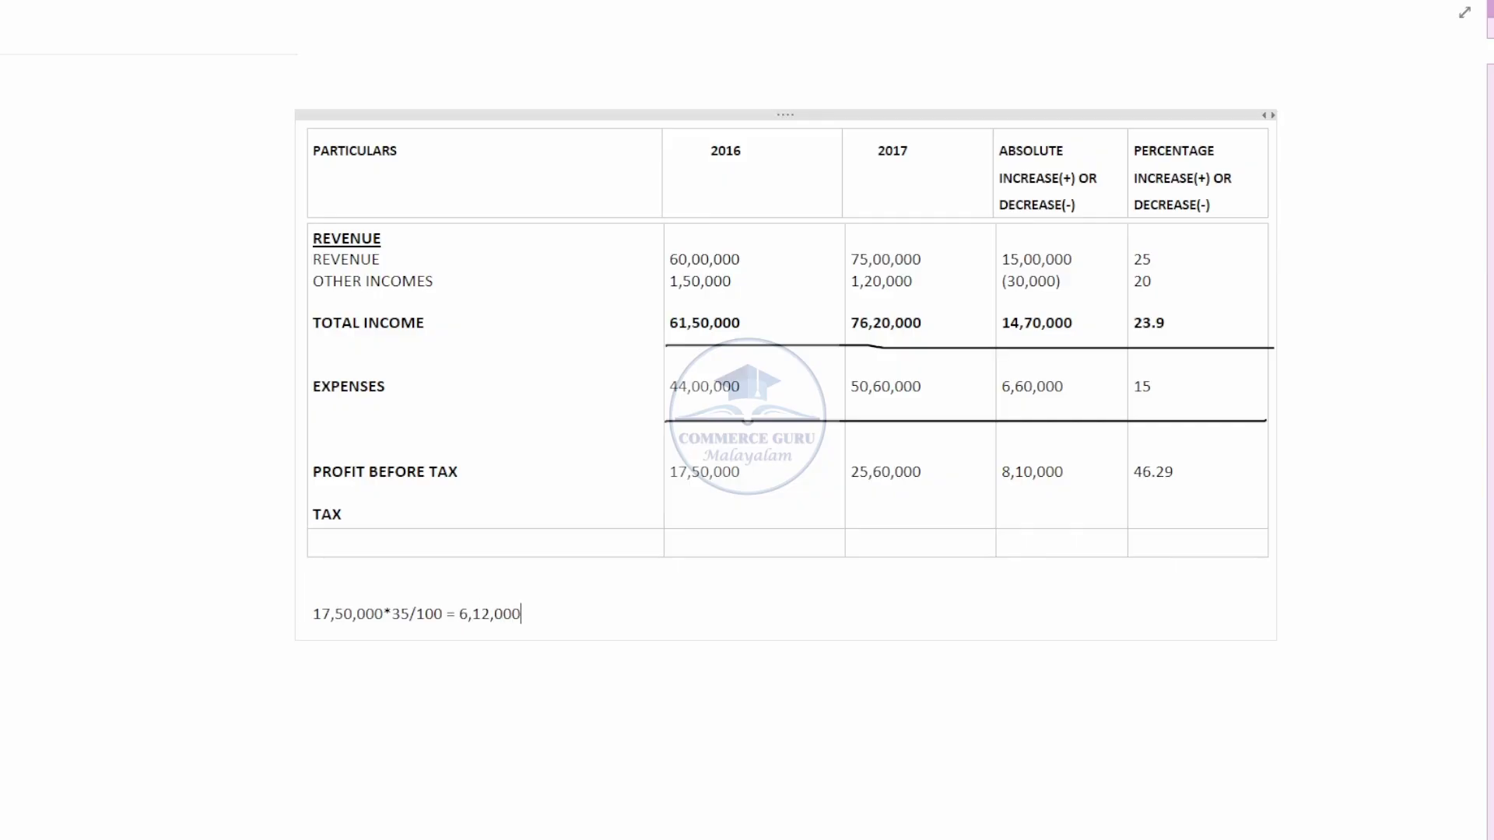
click(697, 512)
key(Down)
key(Down)
text(6,12,000)
Step: Write the 2017 tax working 25,60,000*40/100 = 10,24,000 beside the first and enter 4,11,500 as the tax's absolute increase
click(588, 614)
text(25,60,000)
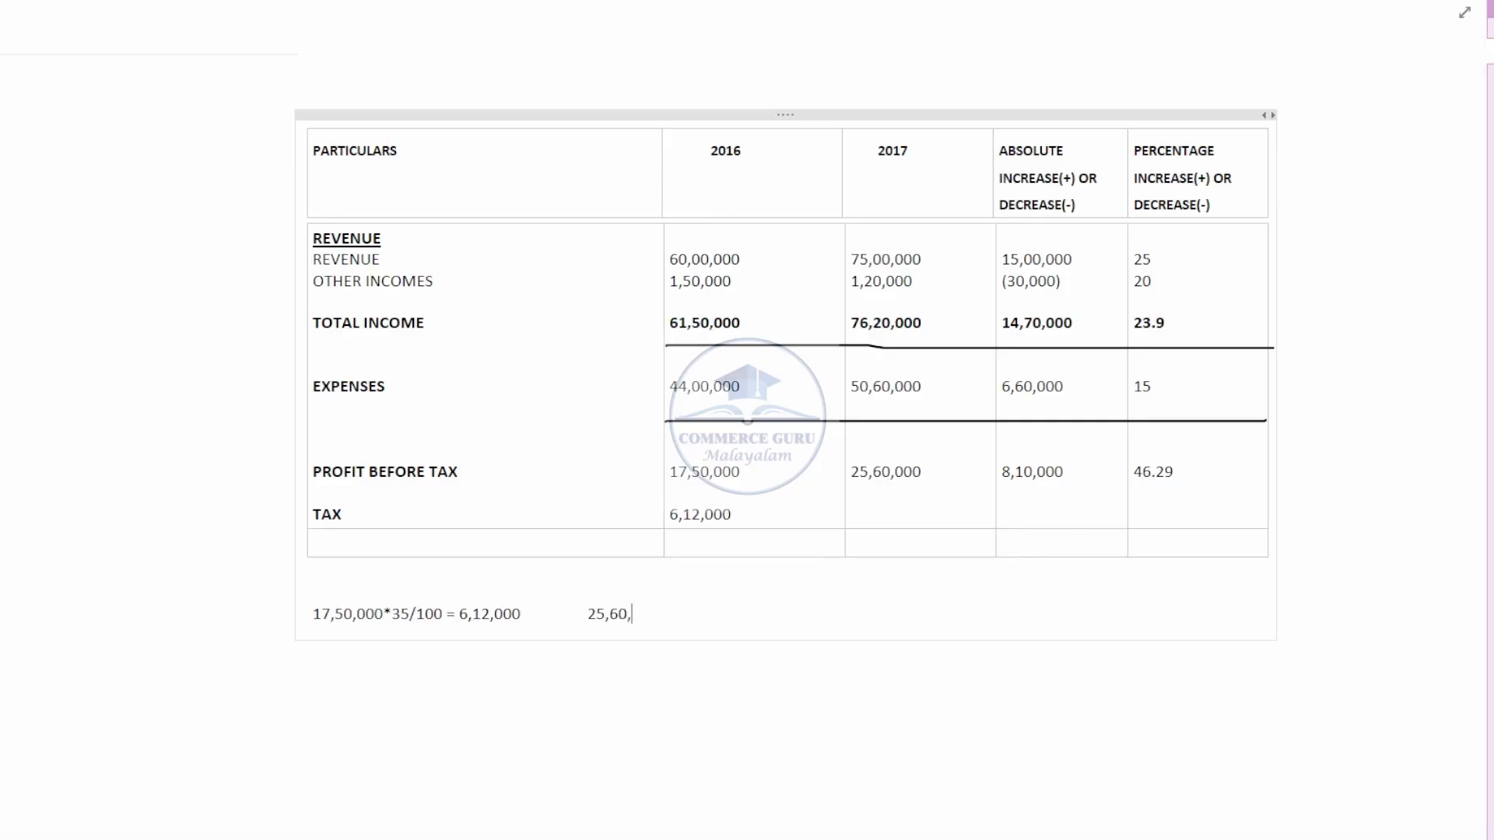
text(*40/100 = 10,24,000)
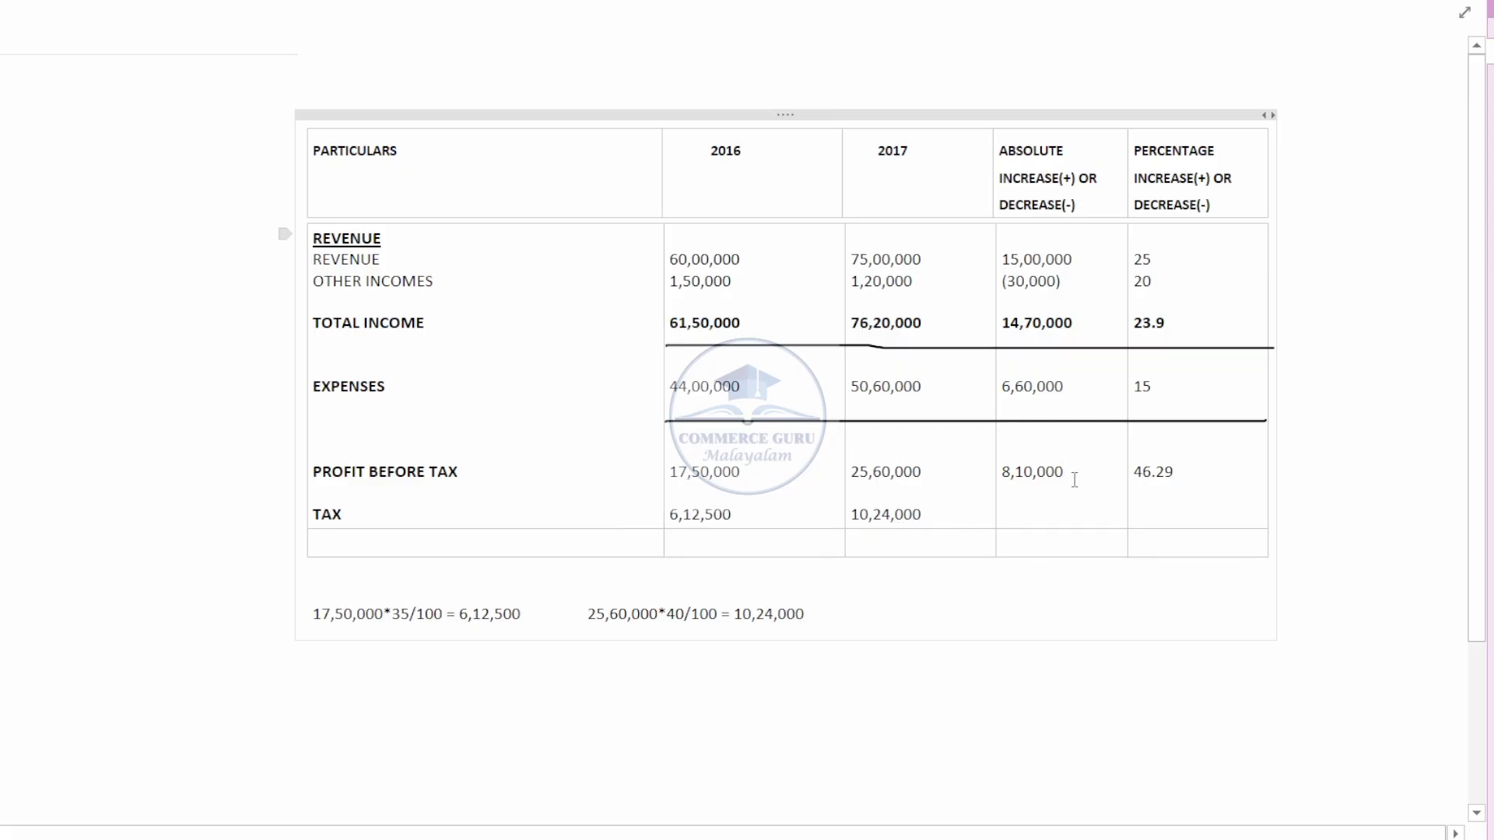
text(4,11,500)
Step: Replace the tax workings with 4,11,500/6,12,500*100 = 67.18% and enter 67.18 as the tax's percentage increase
drag(798, 613, 309, 614)
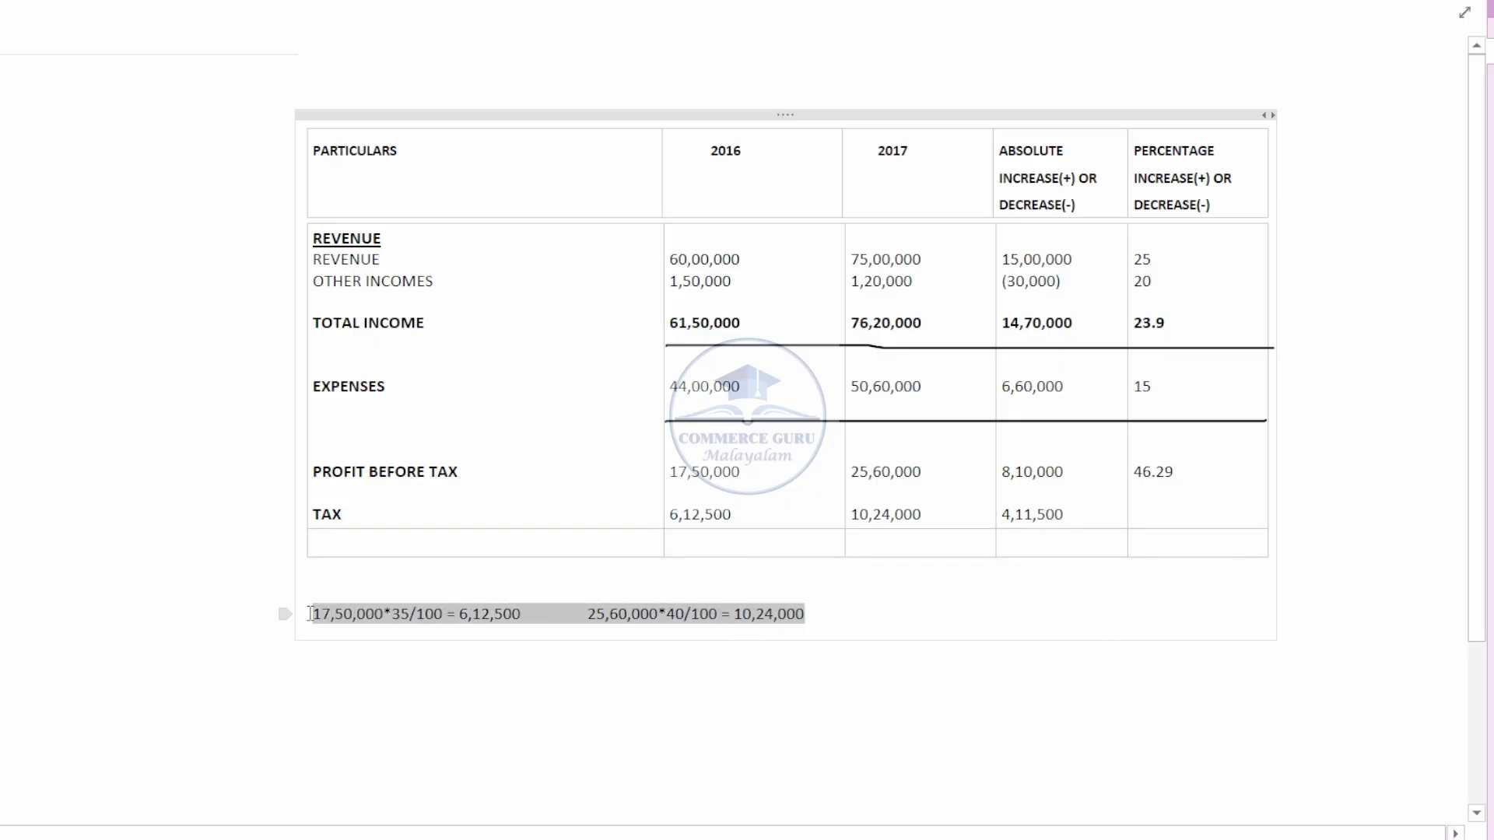
text(4,11,5.)
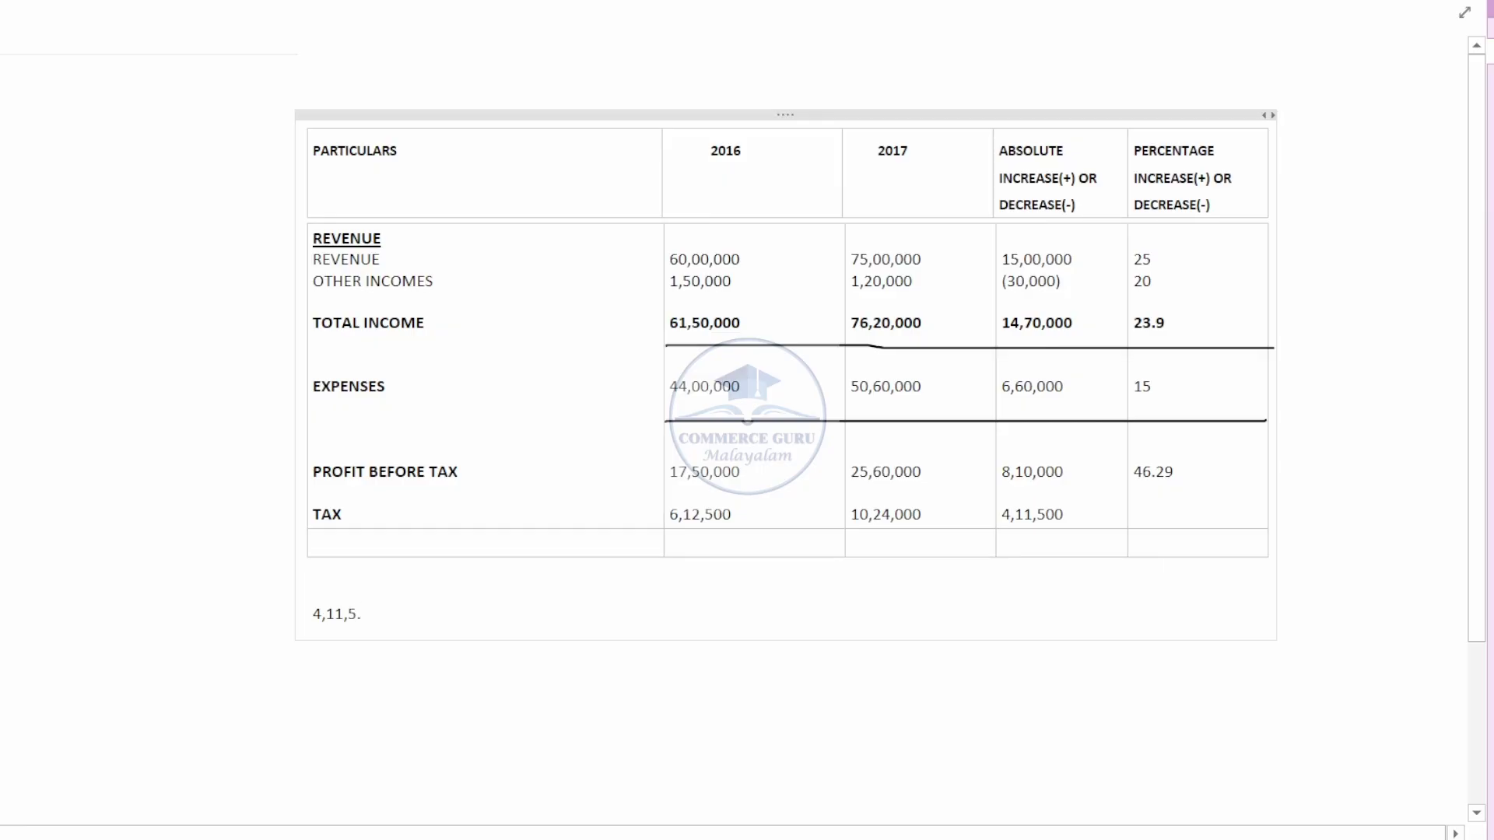
key(BackSpace)
text(00/)
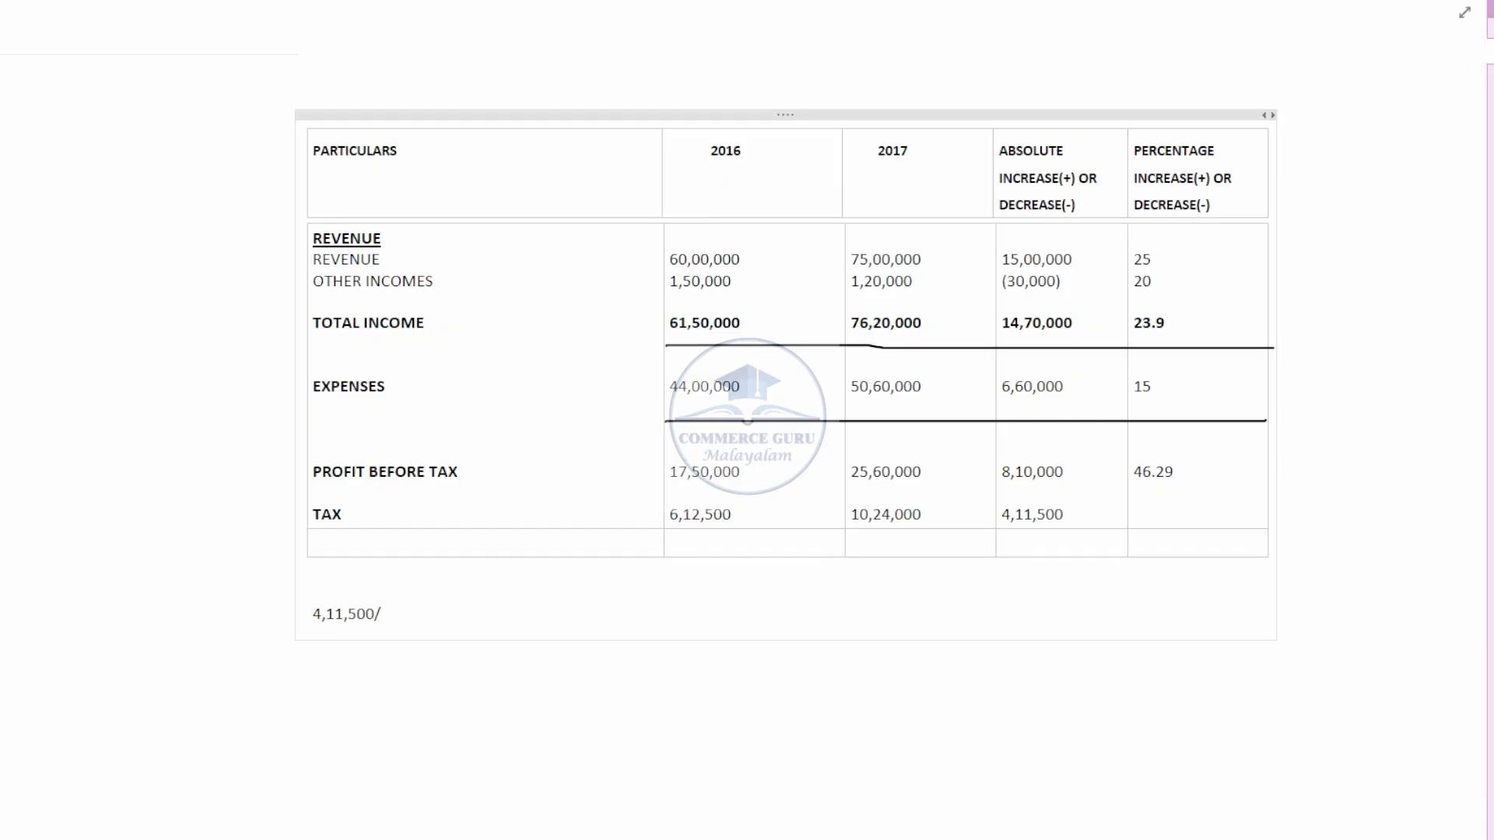
text(6,12,500*100 = 67)
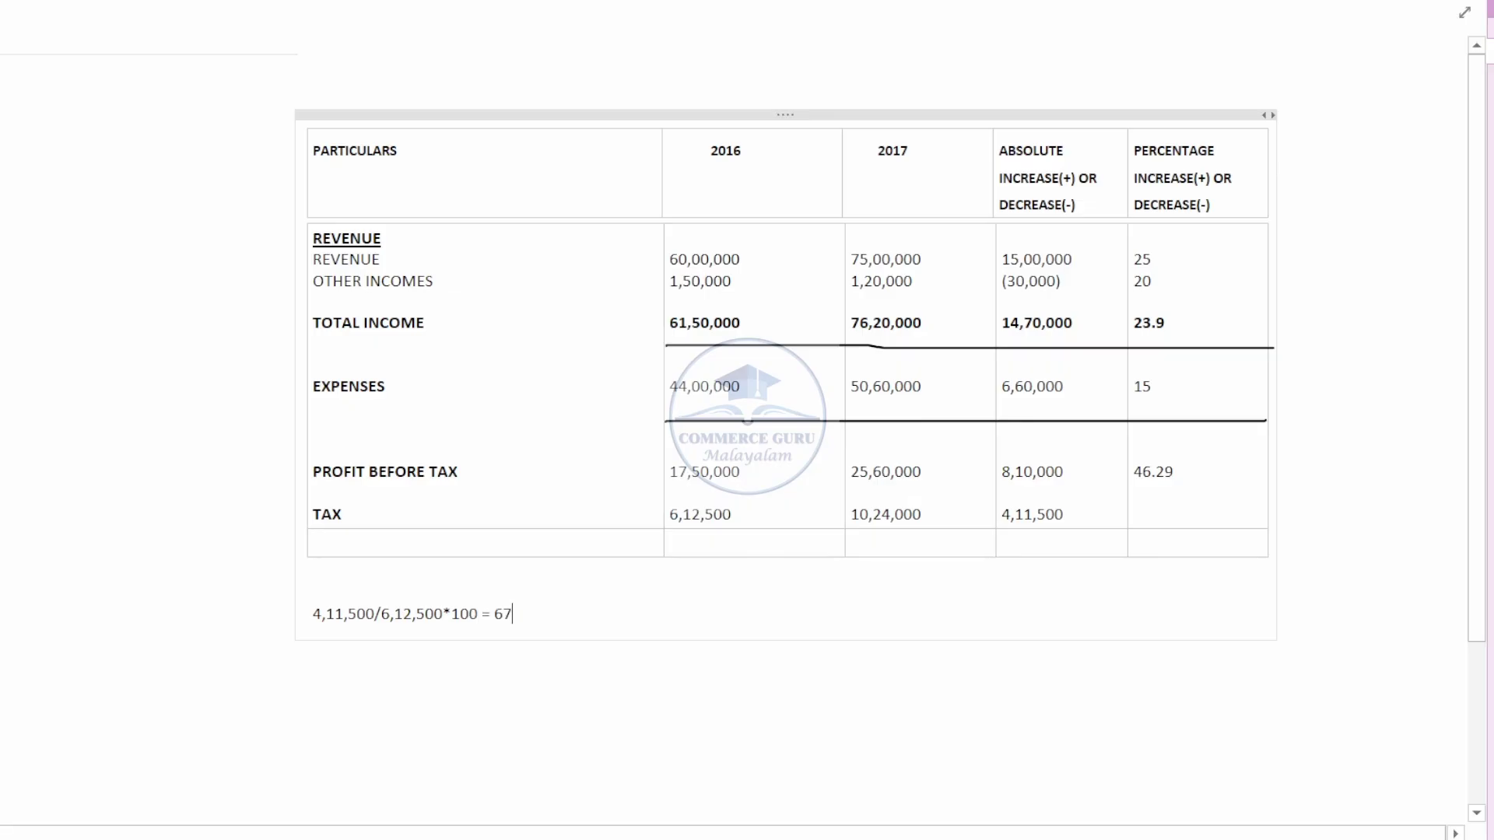
text(.18%)
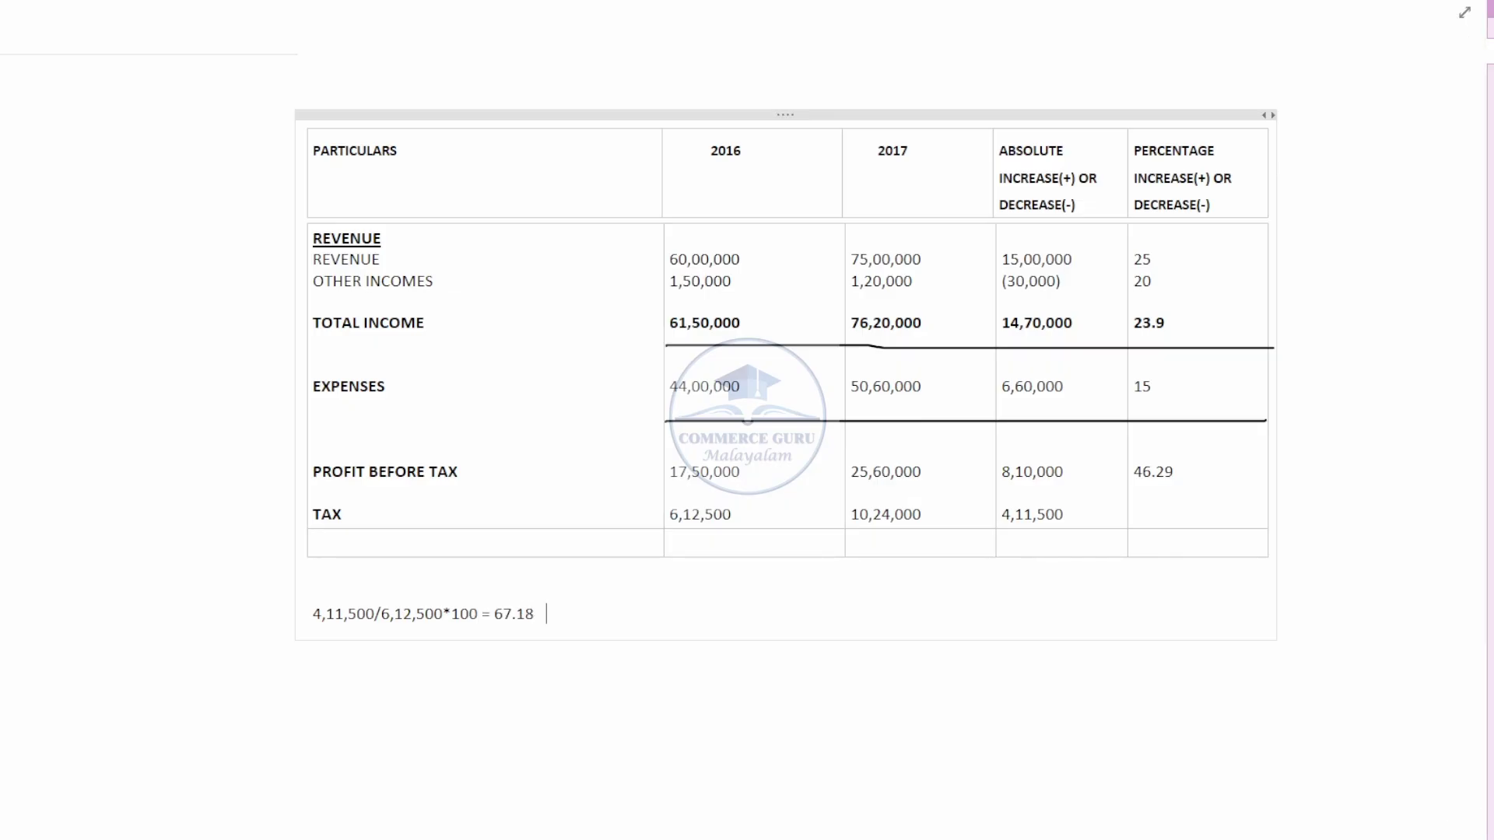
click(1151, 514)
text(67.18)
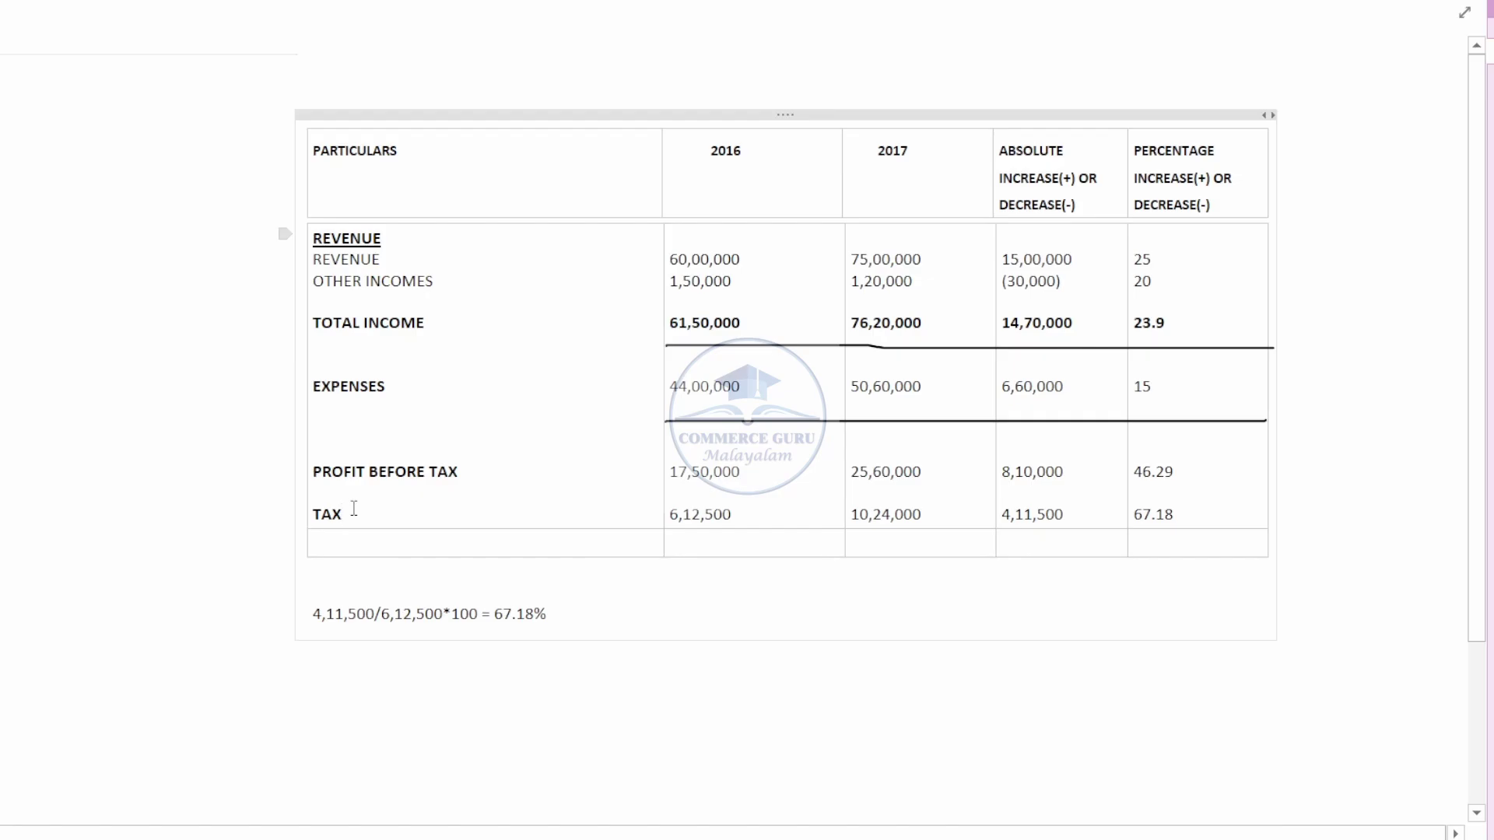
Step: Add a PROFIT AFTER TAX line with 11,37,500 for 2016 and 15,36,000 for 2017
click(354, 508)
key(Return)
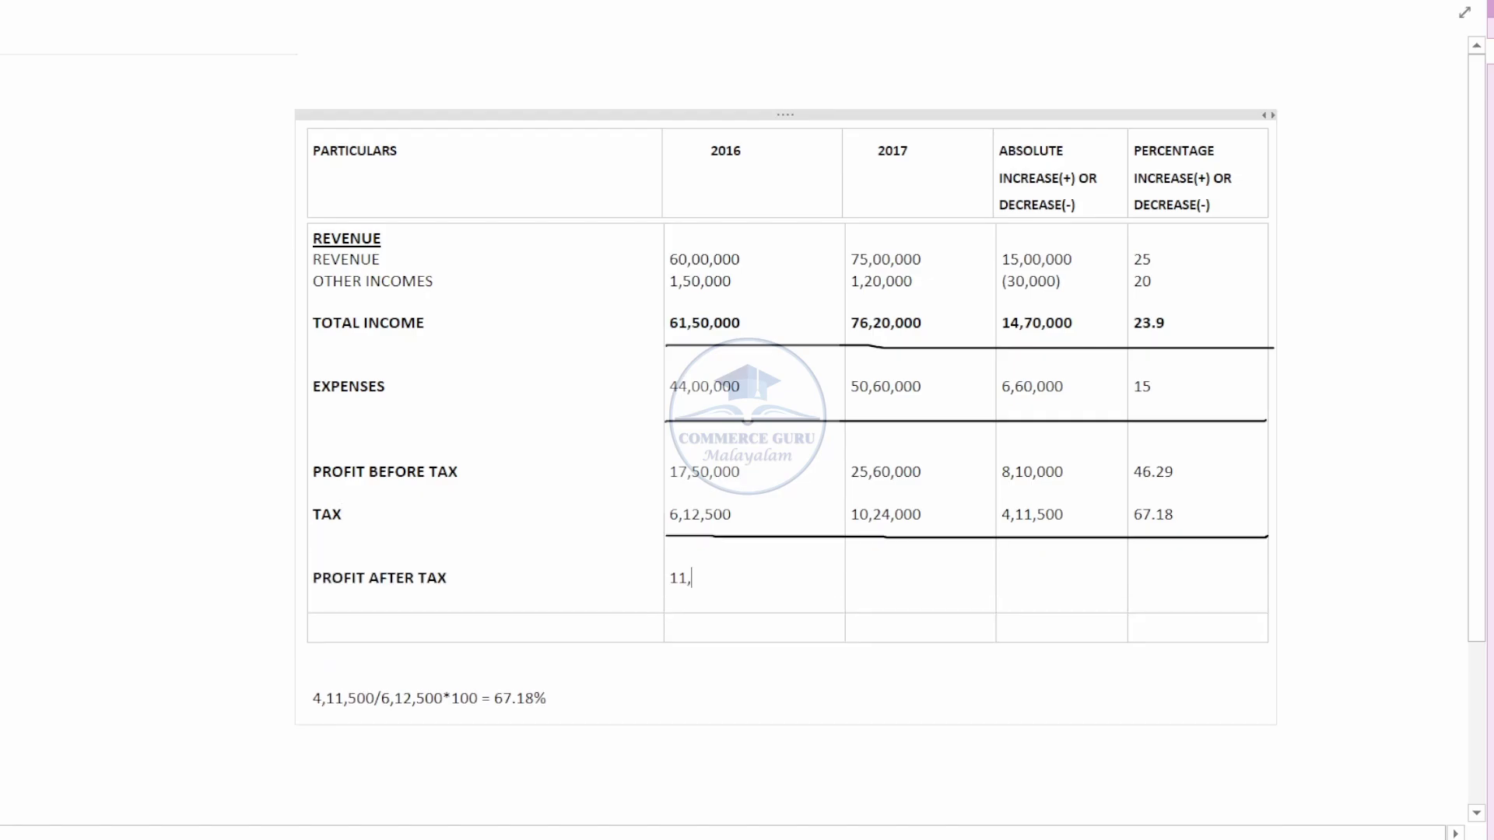
text(37,500)
click(942, 528)
key(Down)
text(15,)
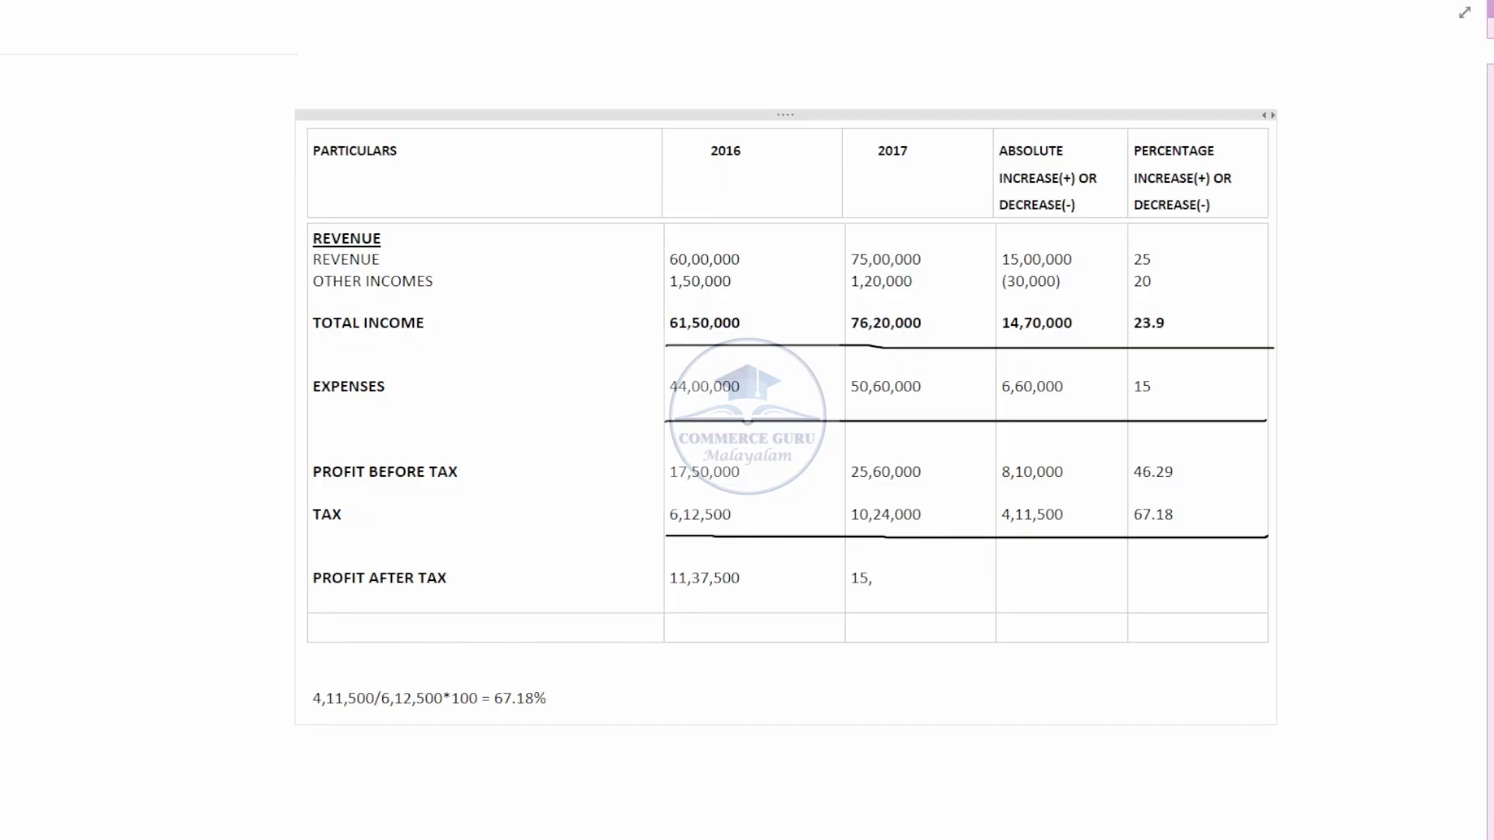
text(36,000)
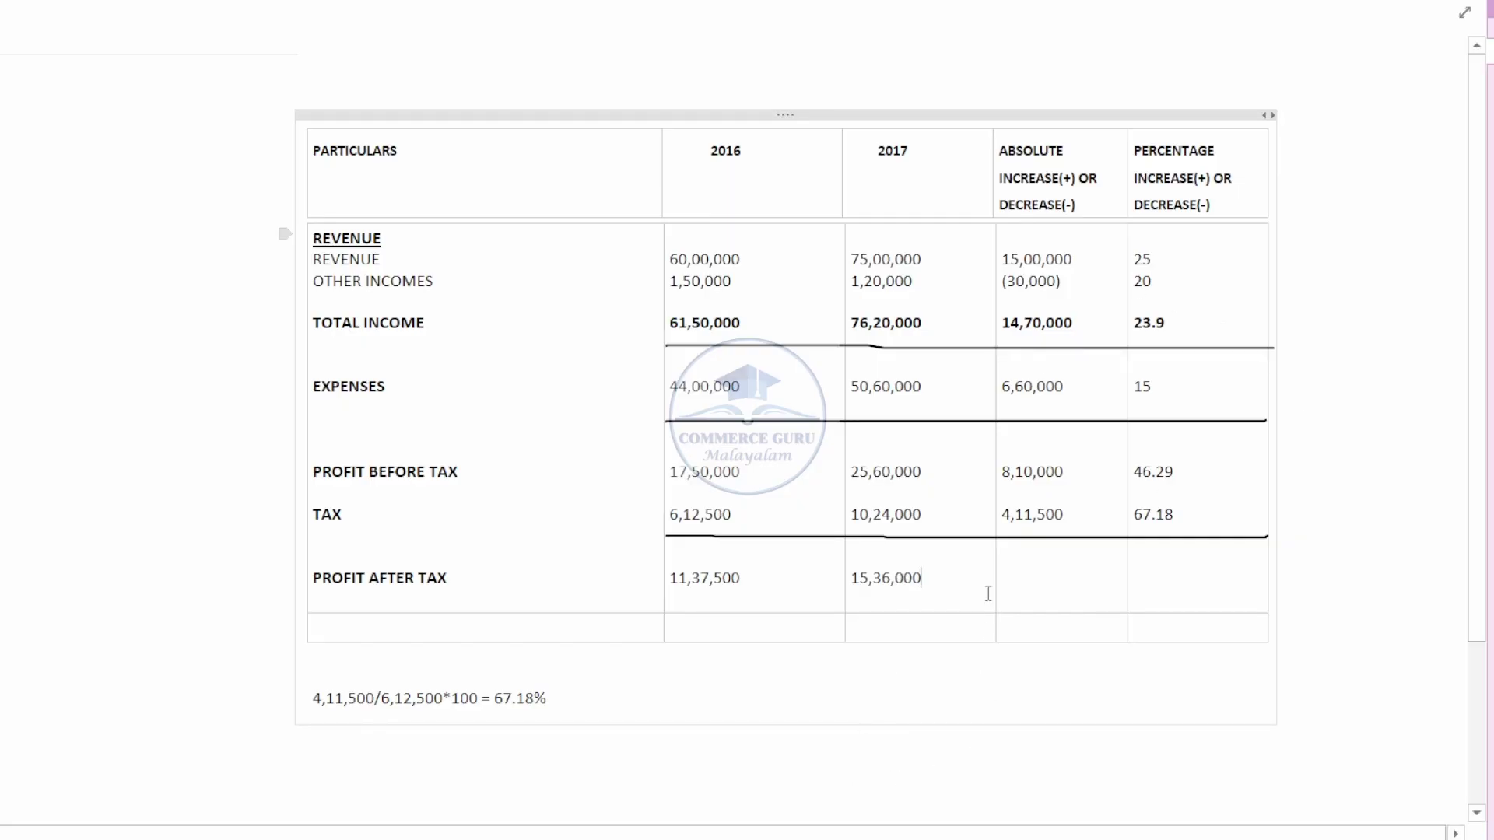
Step: Enter 3,98,500 as the absolute increase in profit after tax and add the working 3,98,500/11,37,500*100 with result 35.03
click(1033, 575)
text(3,98,500)
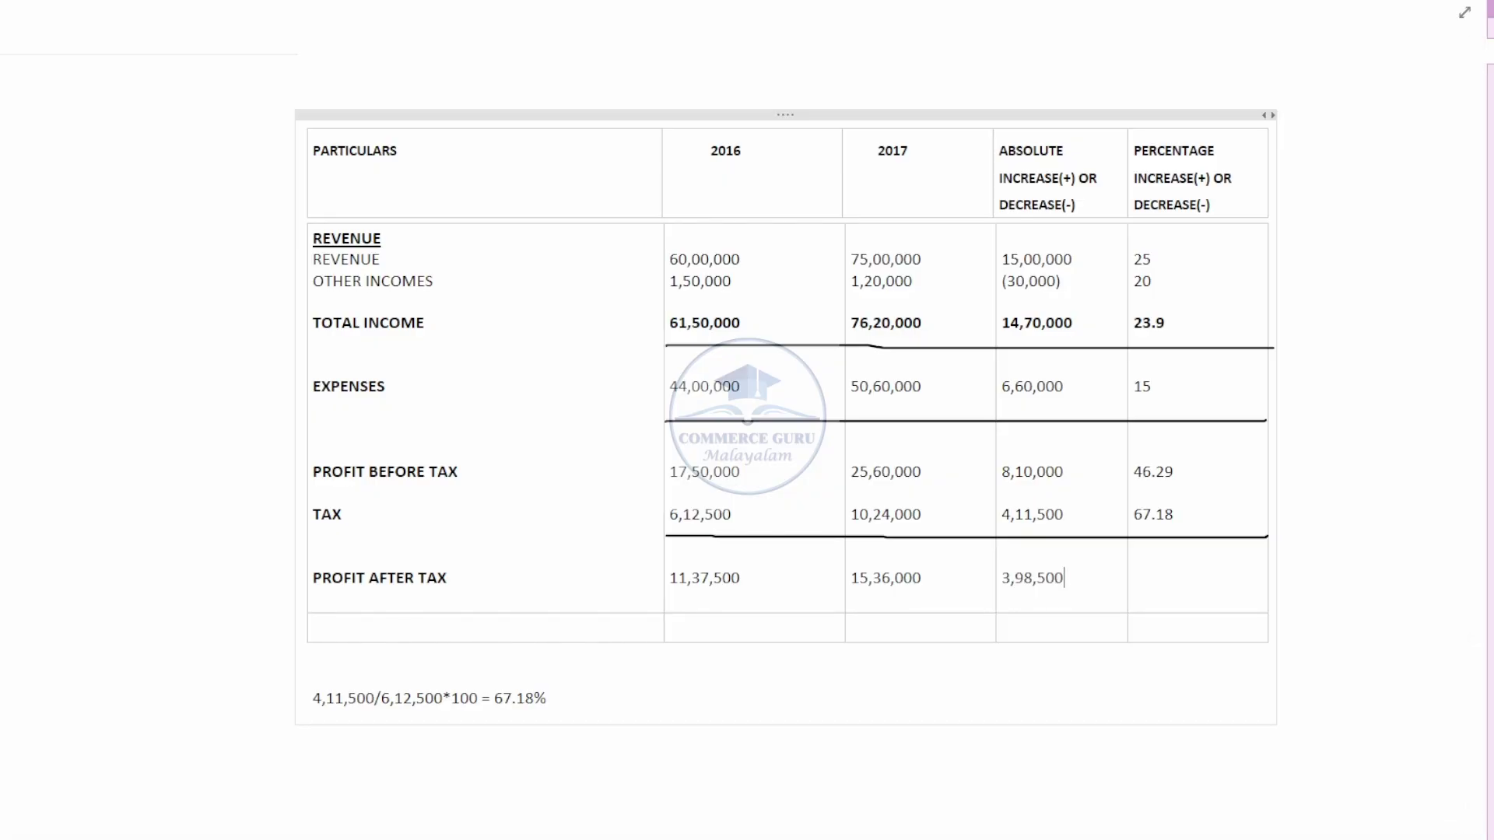
click(691, 698)
text(3,98,500/11,37,500*100 35.03)
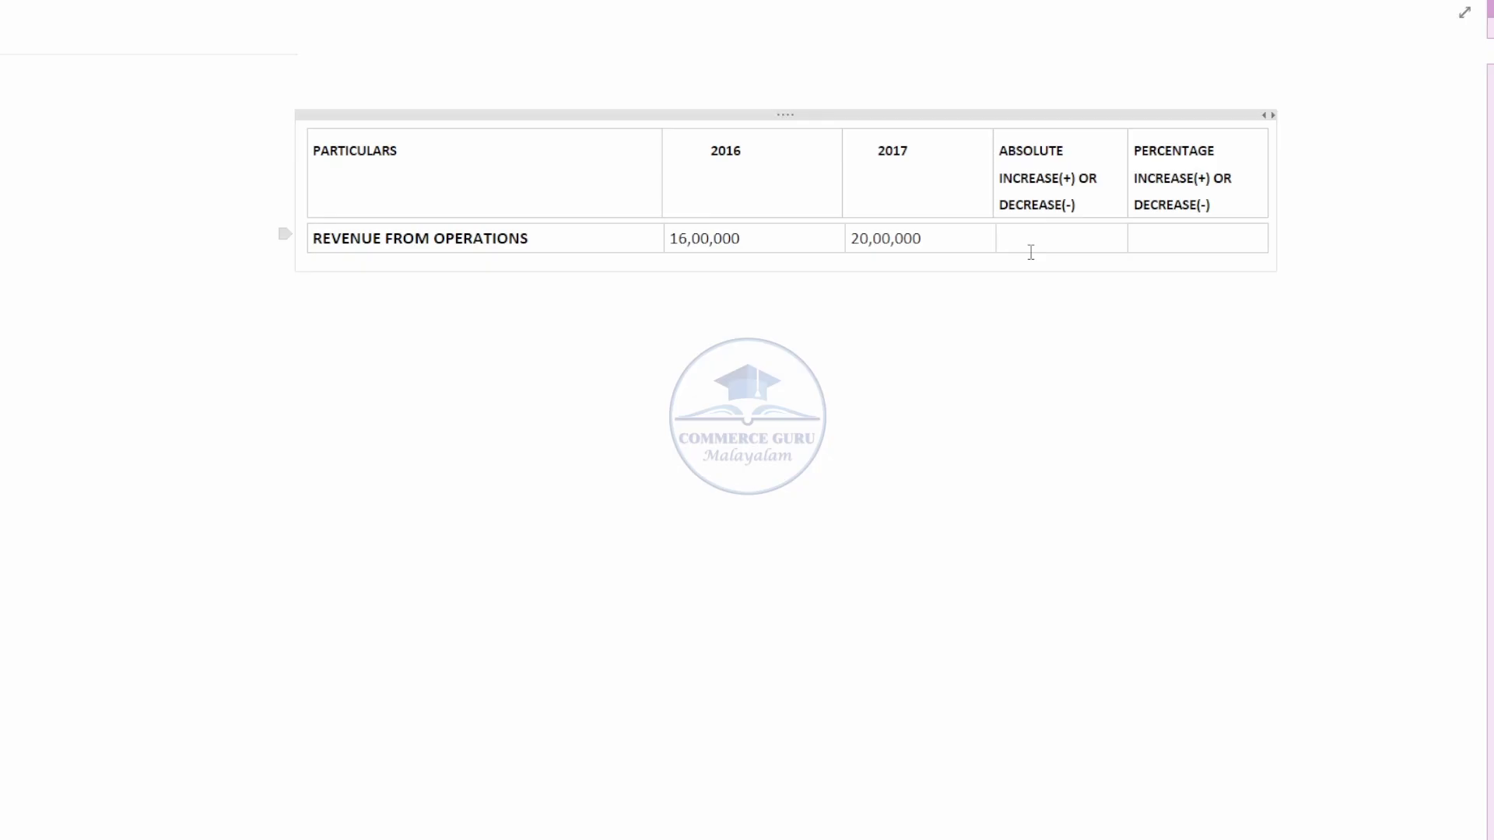
Step: Enter 4,00,000 as the absolute increase in revenue from operations and write the working 4,00,000/16,00,000*100 = 25% below the table
text(4,00,000)
key(Tab)
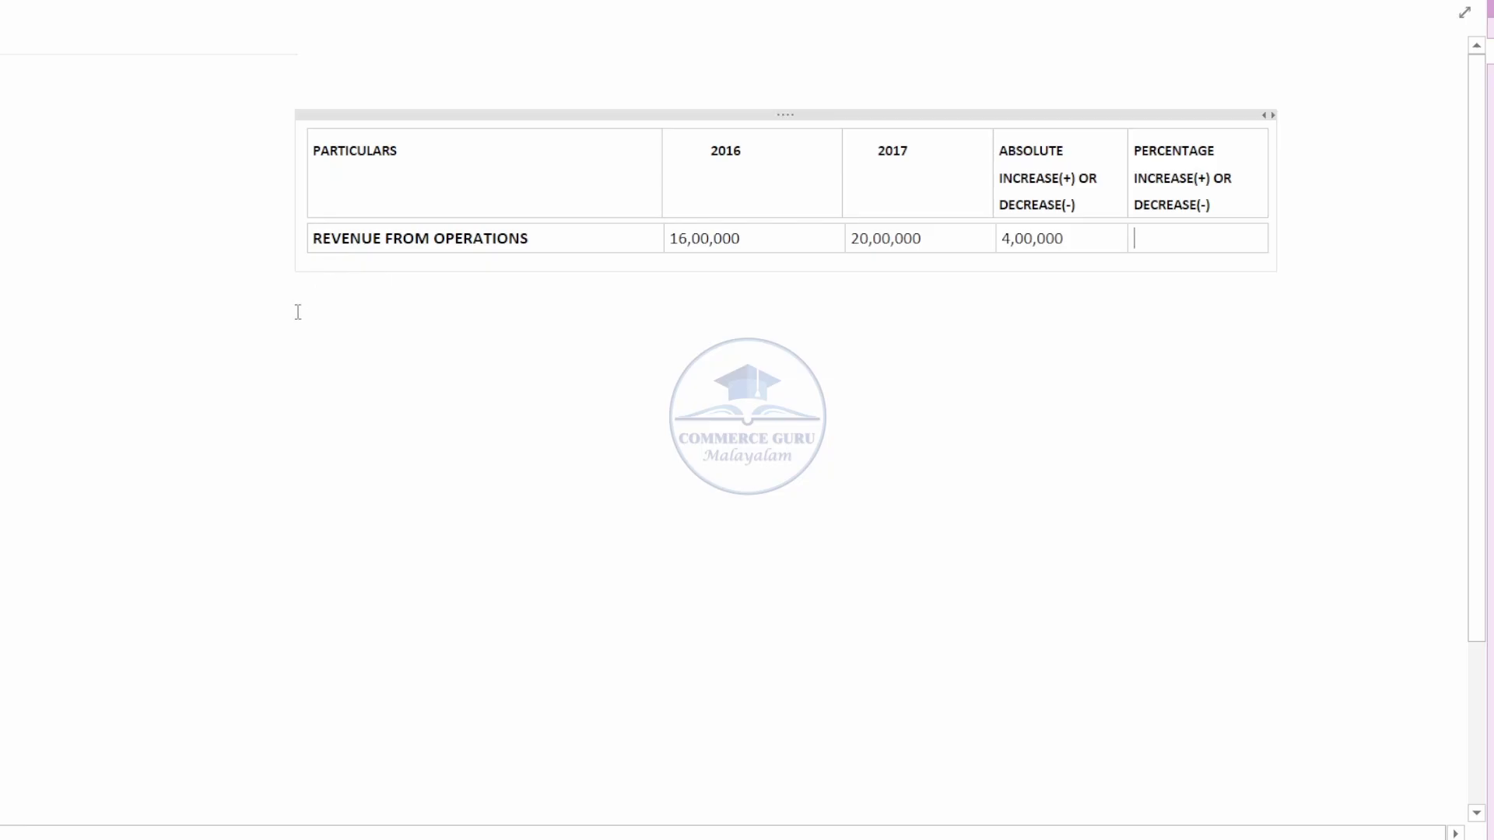
click(289, 339)
text(4,0)
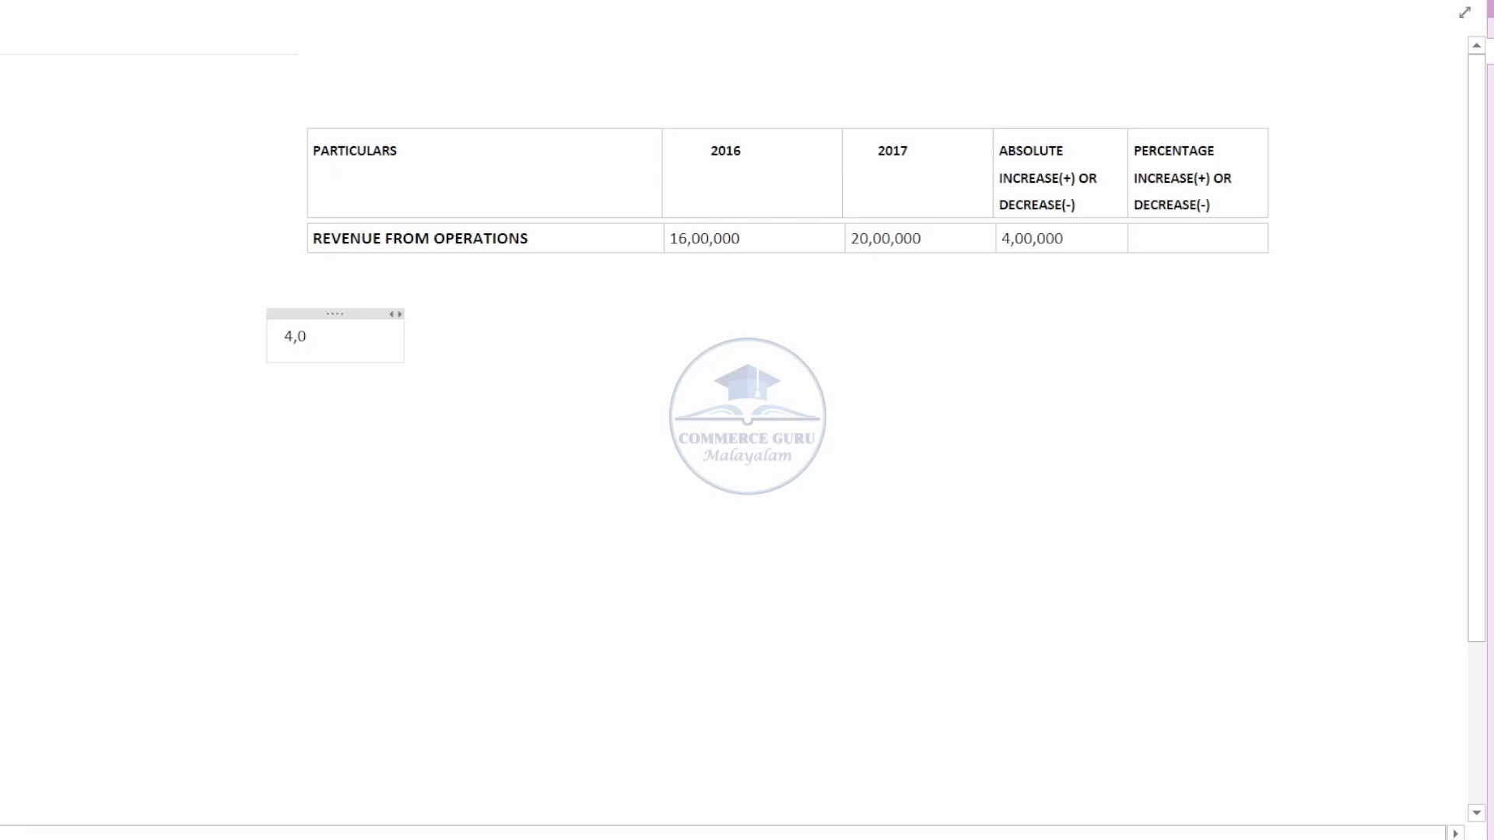
text(0,)
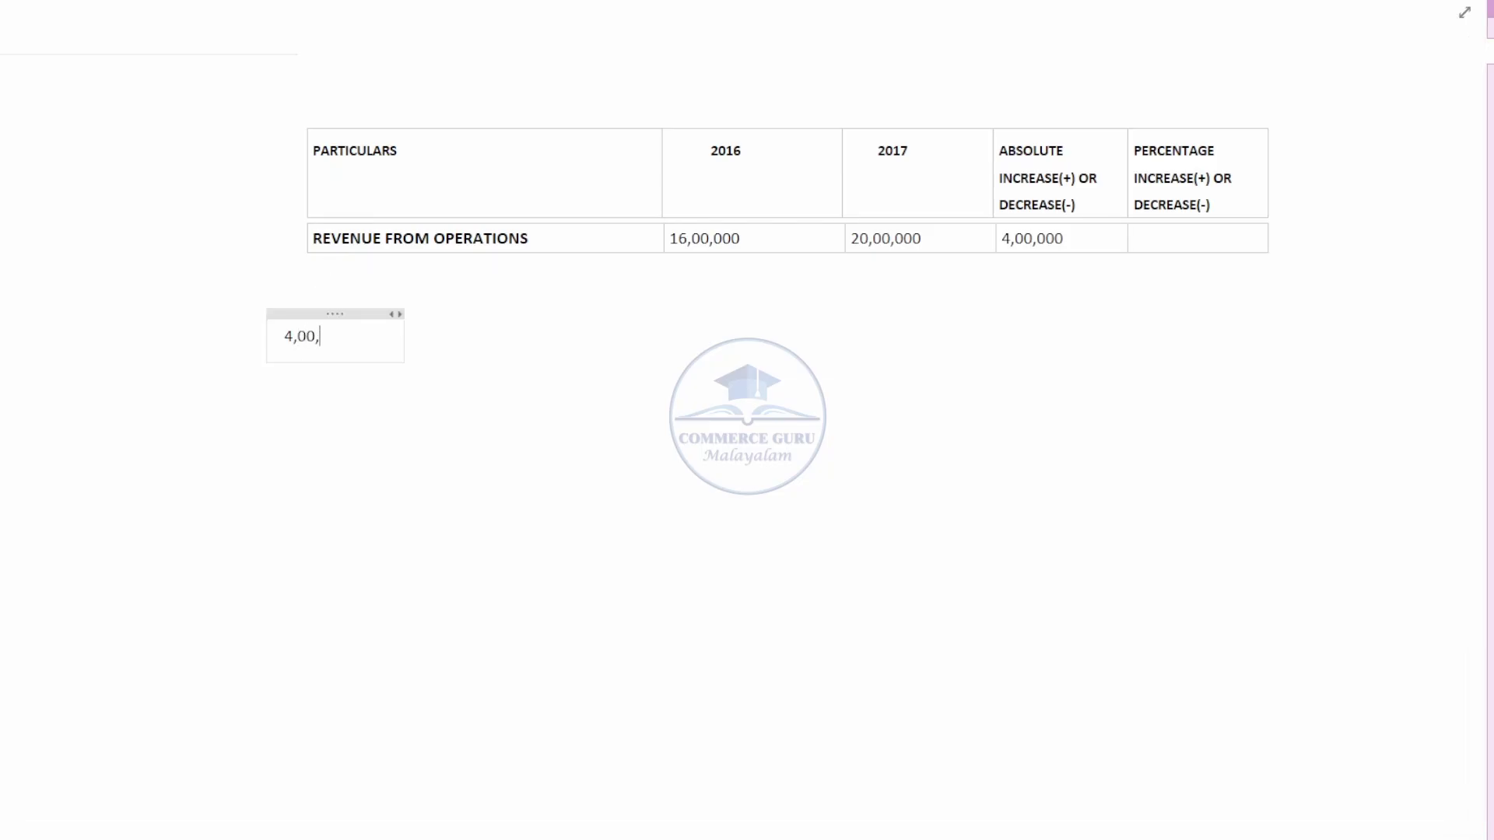
text(000/16,00,)
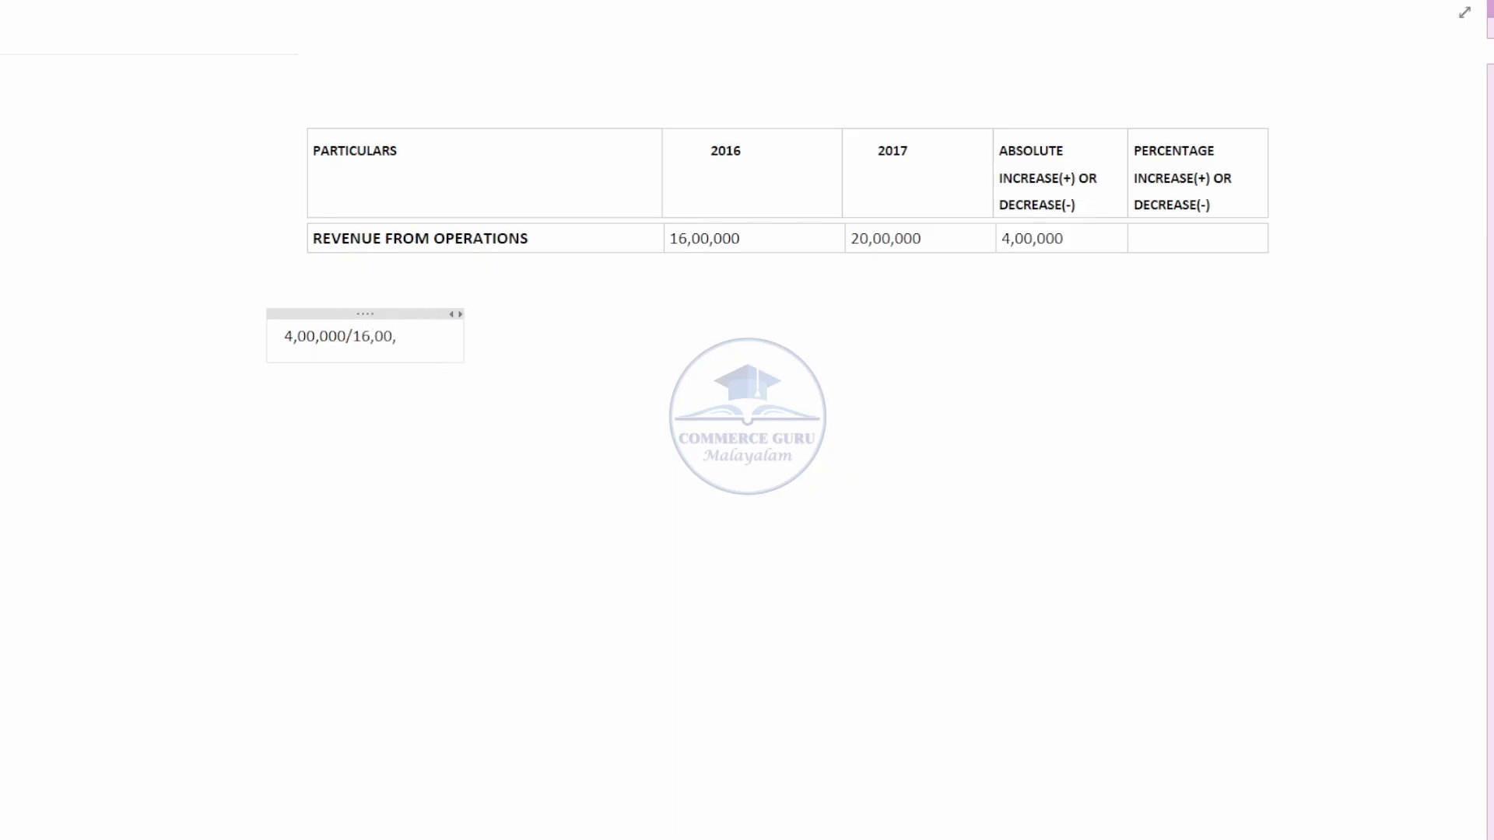
text(000*100)
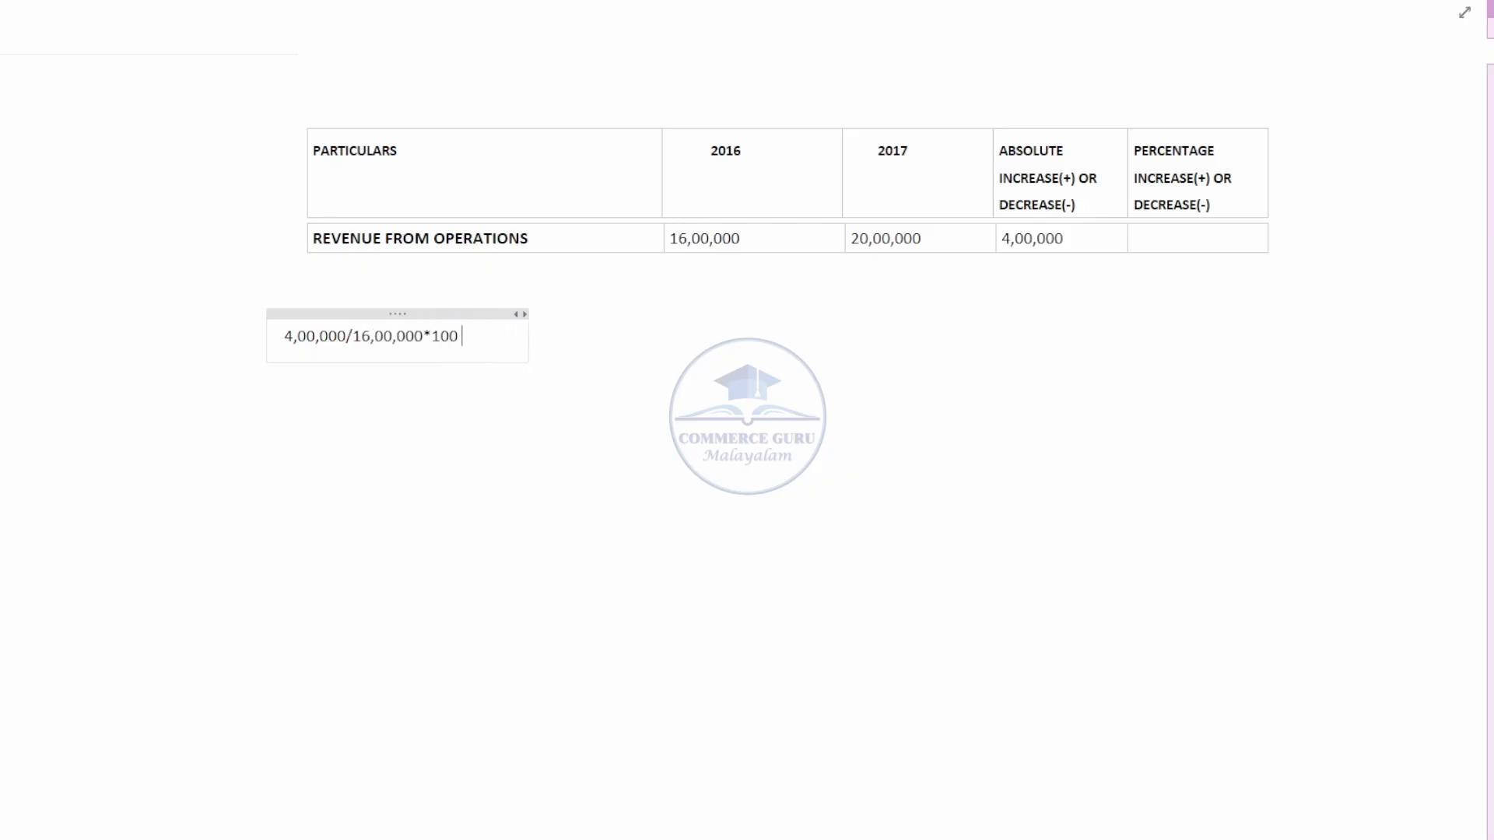
text( = 25%)
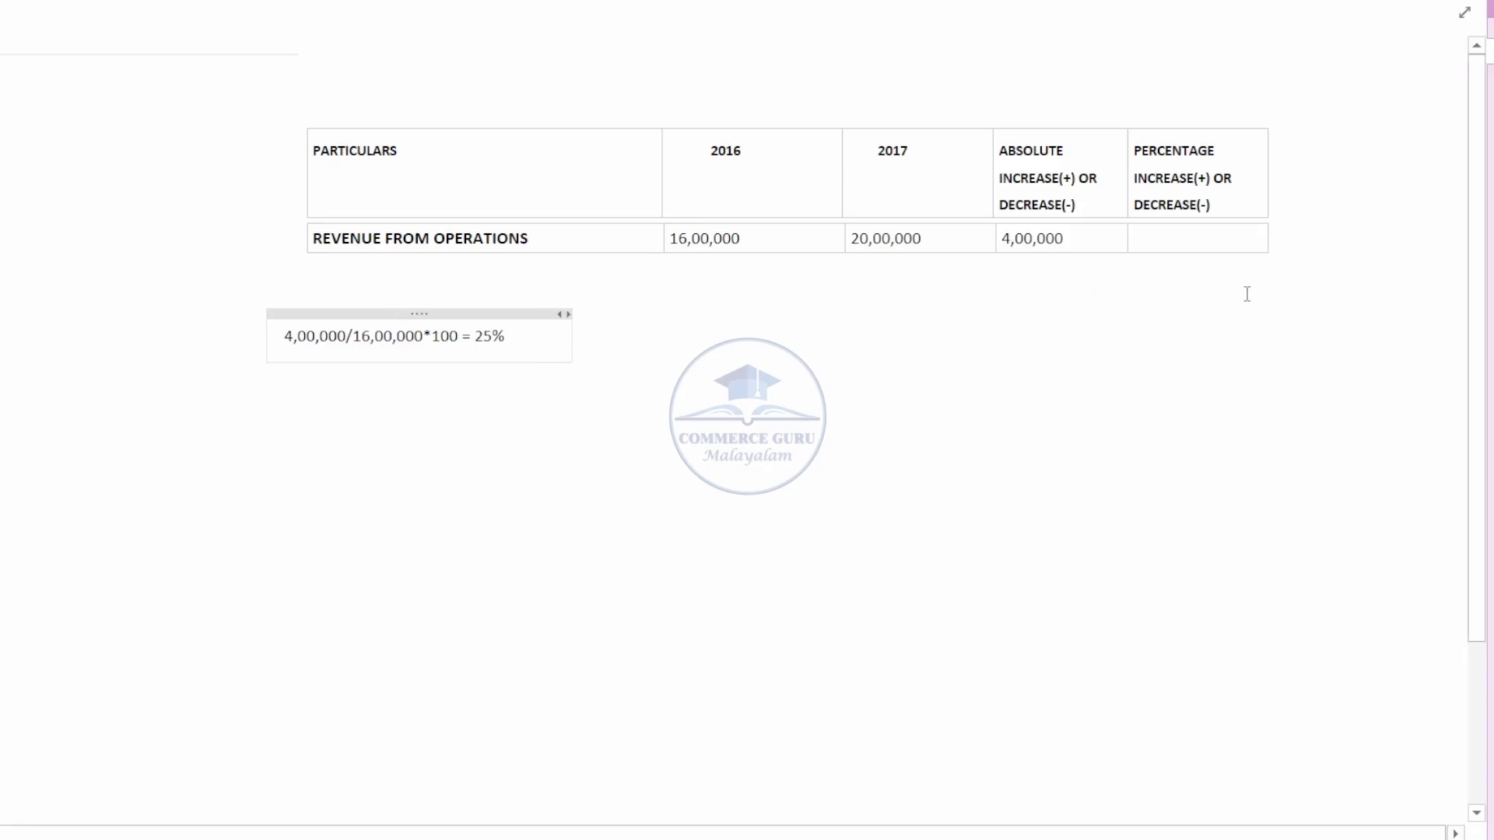
Step: Enter 25 as the percentage increase for revenue from operations
click(1148, 241)
text(25)
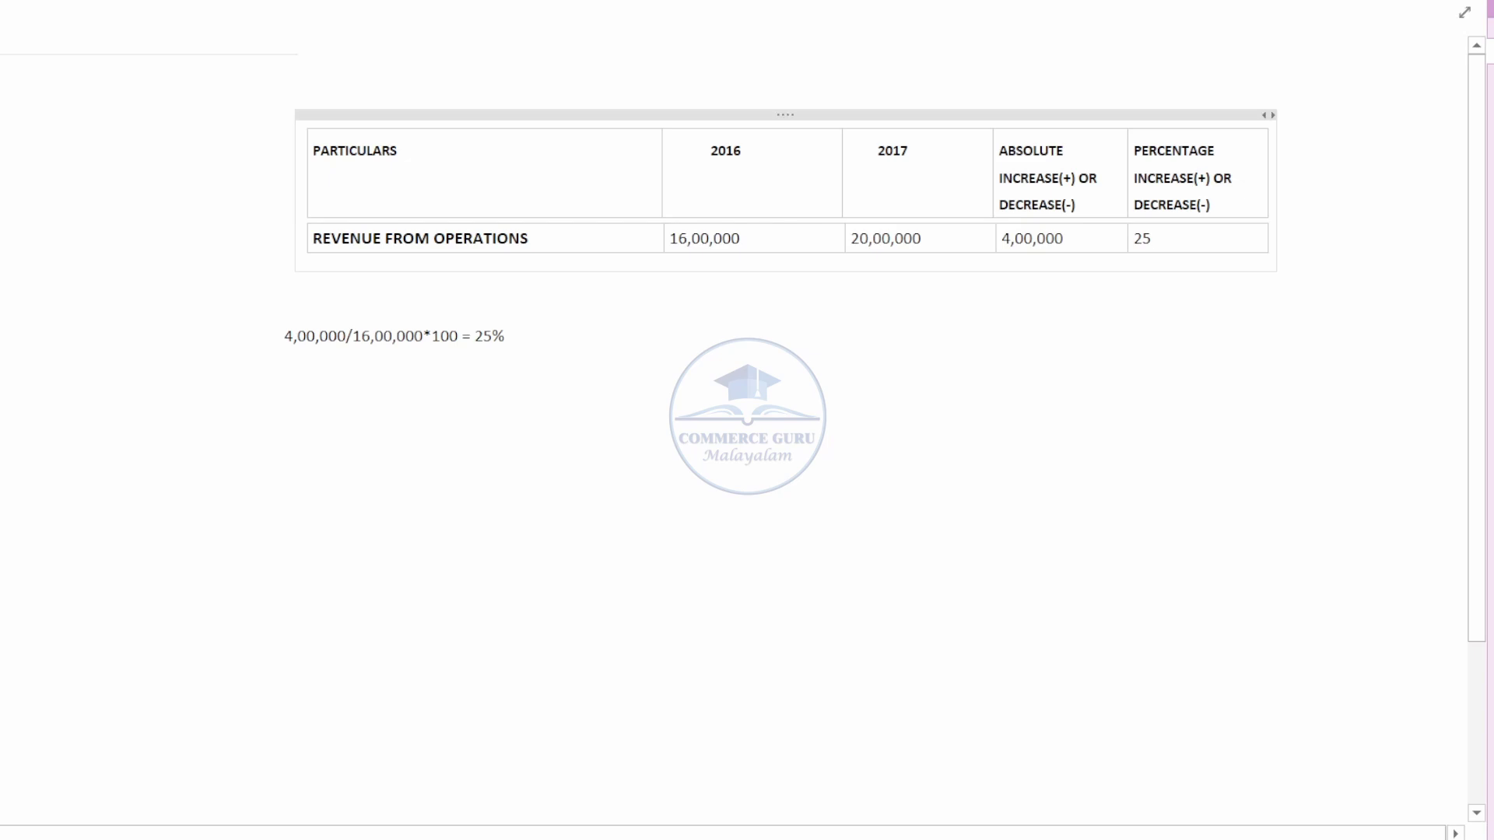
text(%)
scroll(301, 112, down, 5)
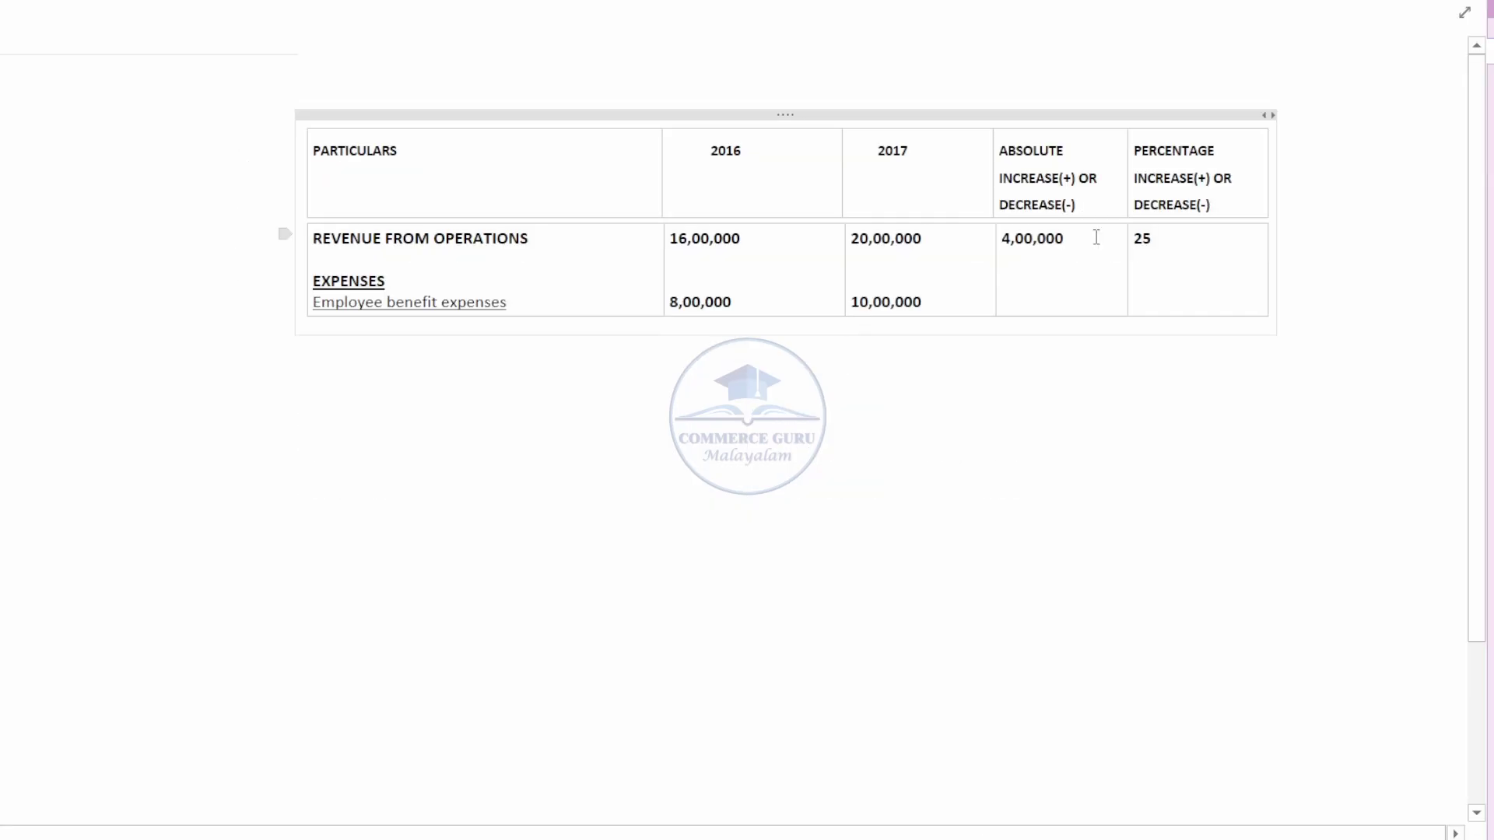
Step: Enter 2,00,000 as the absolute increase for employee benefit expenses
key(Down)
key(Down)
key(Down)
text(2,00,)
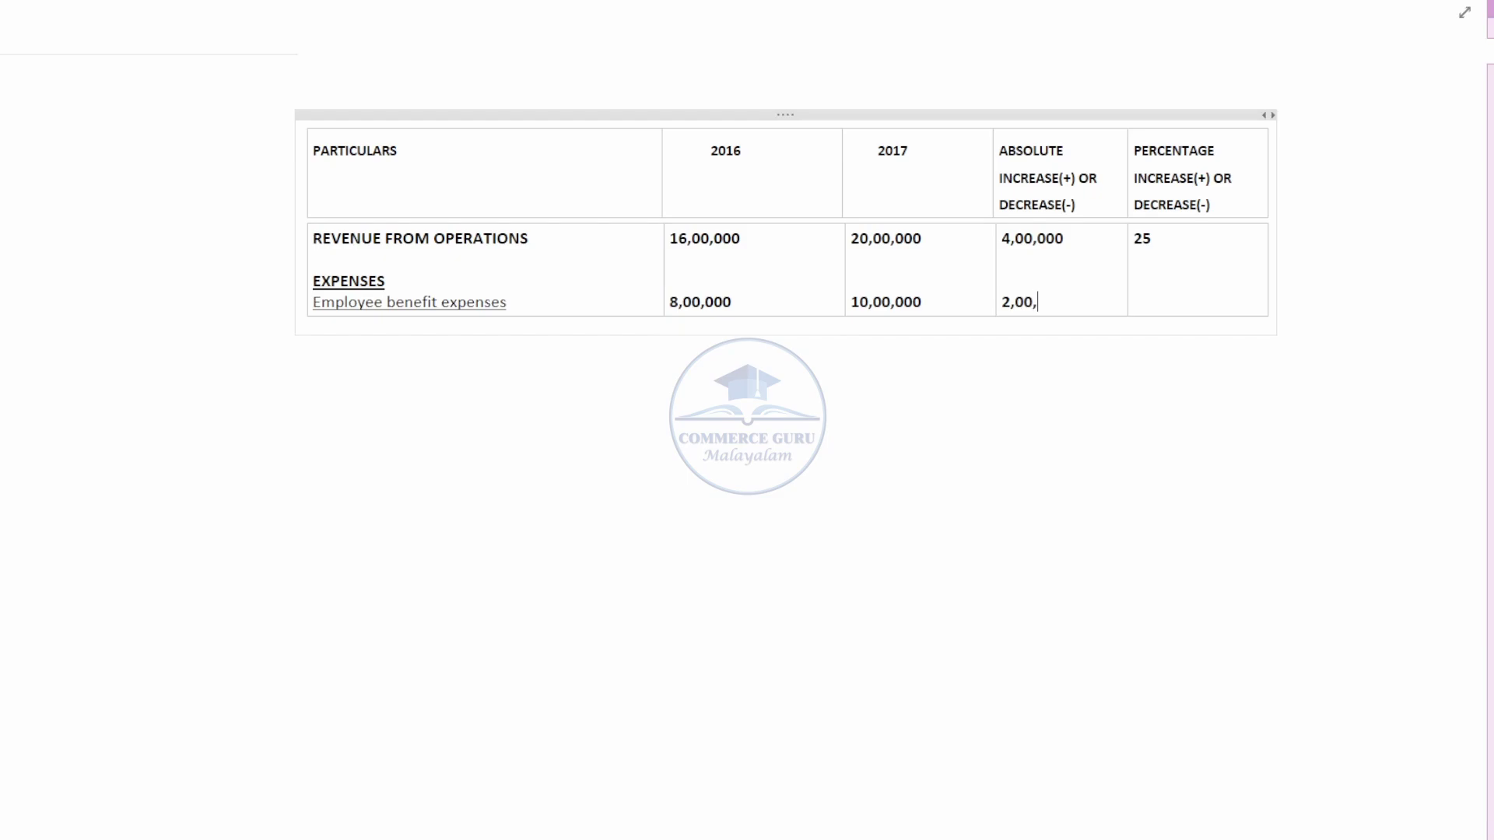
text(000)
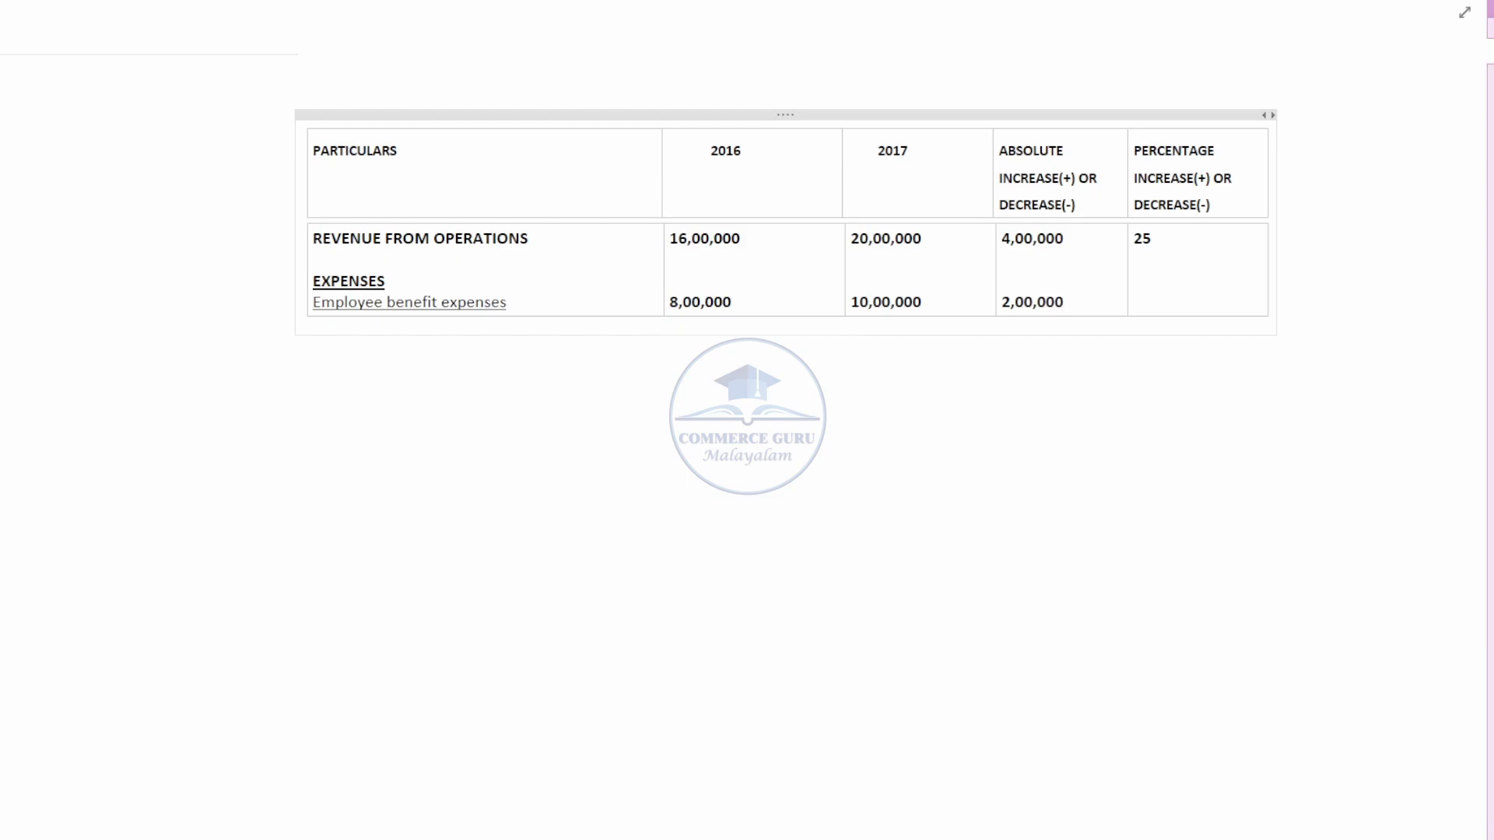
Step: Write the working 200000/800000*100 = 25 % below the table and enter 25 as the percentage increase for employee benefit expenses
click(280, 398)
text(200)
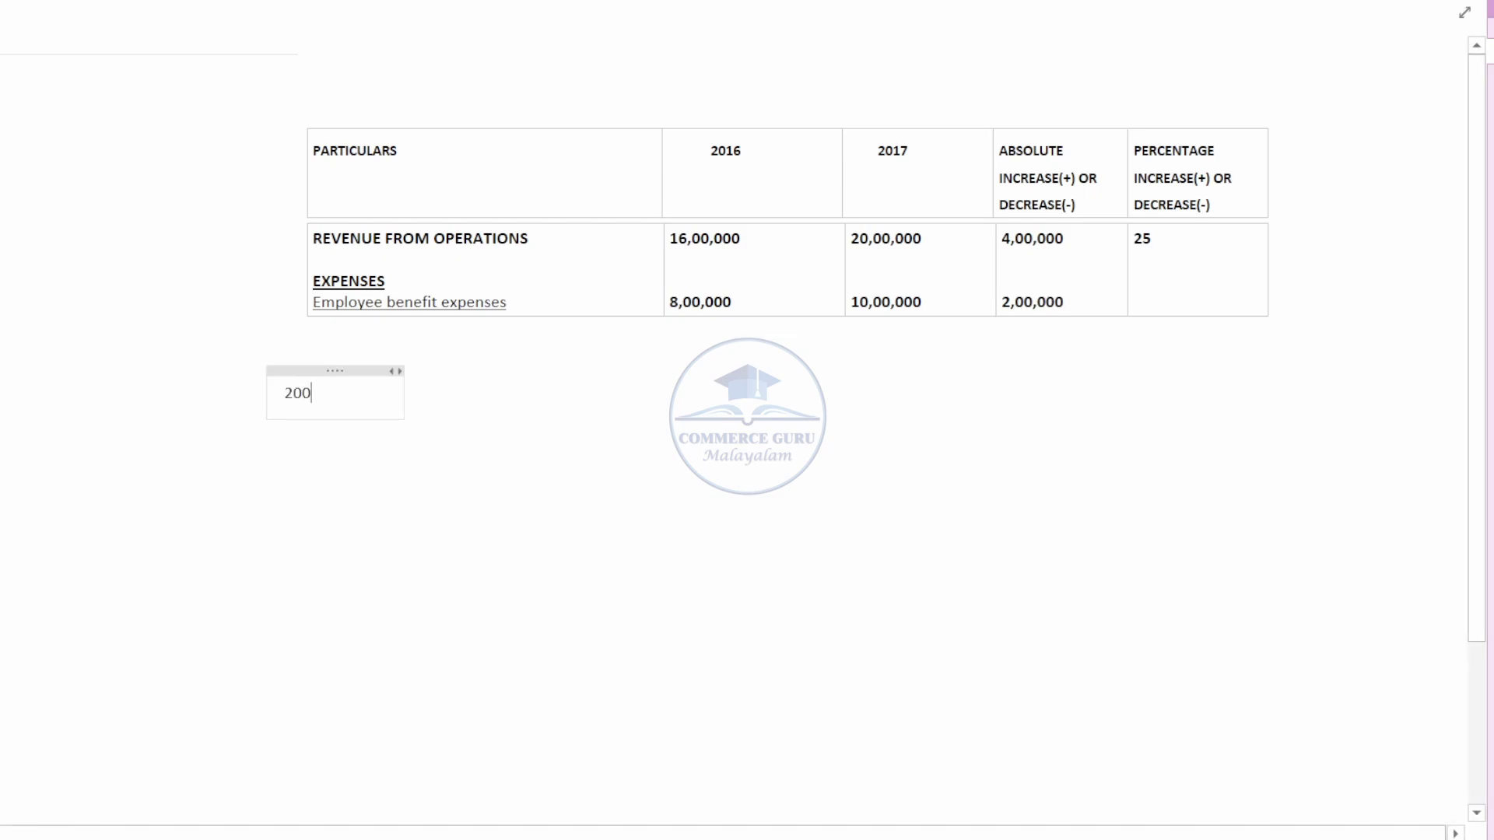
text(000/800000)
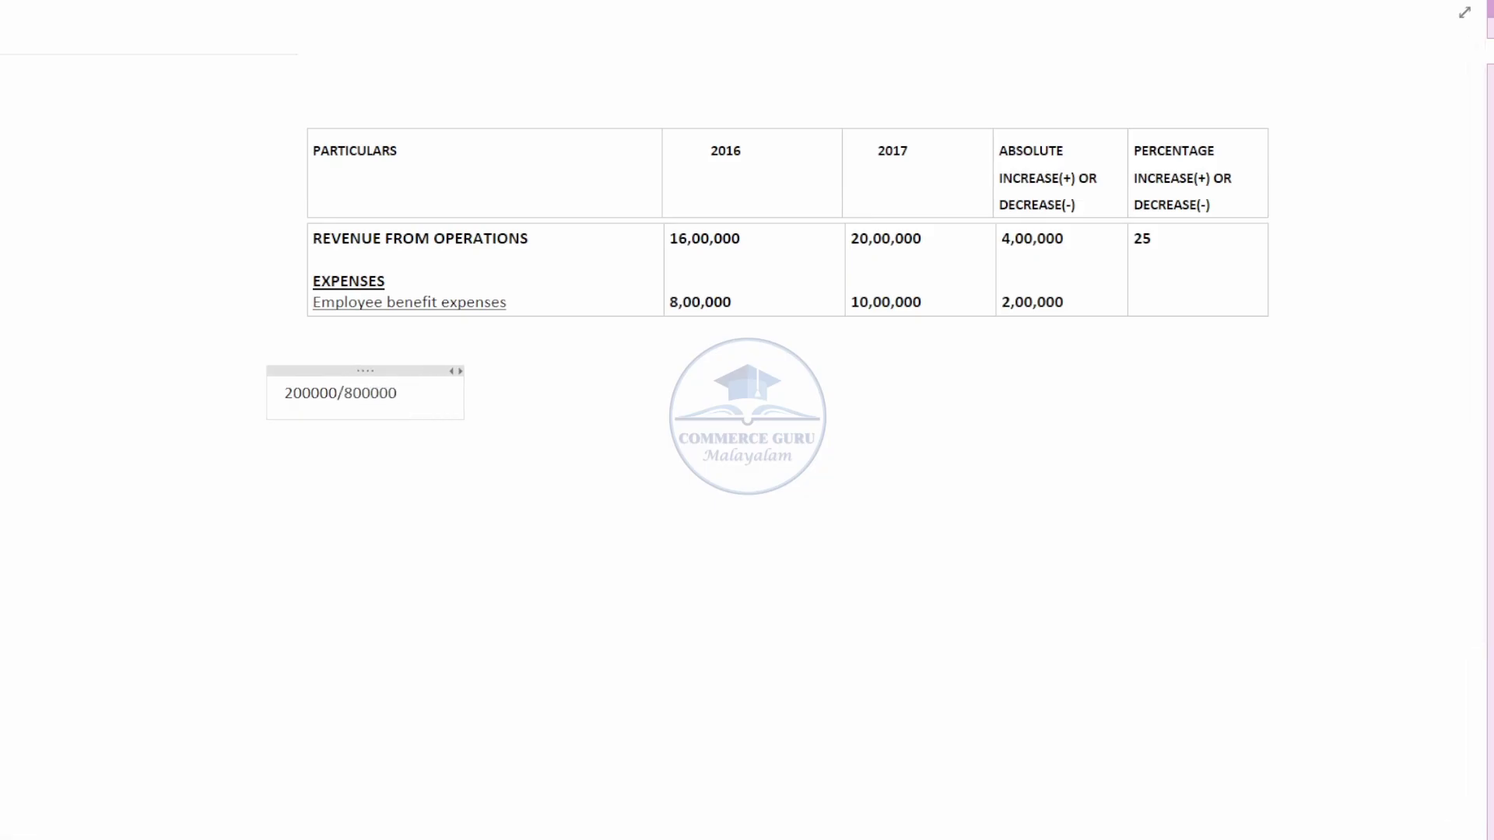
text(*100 = 25 %)
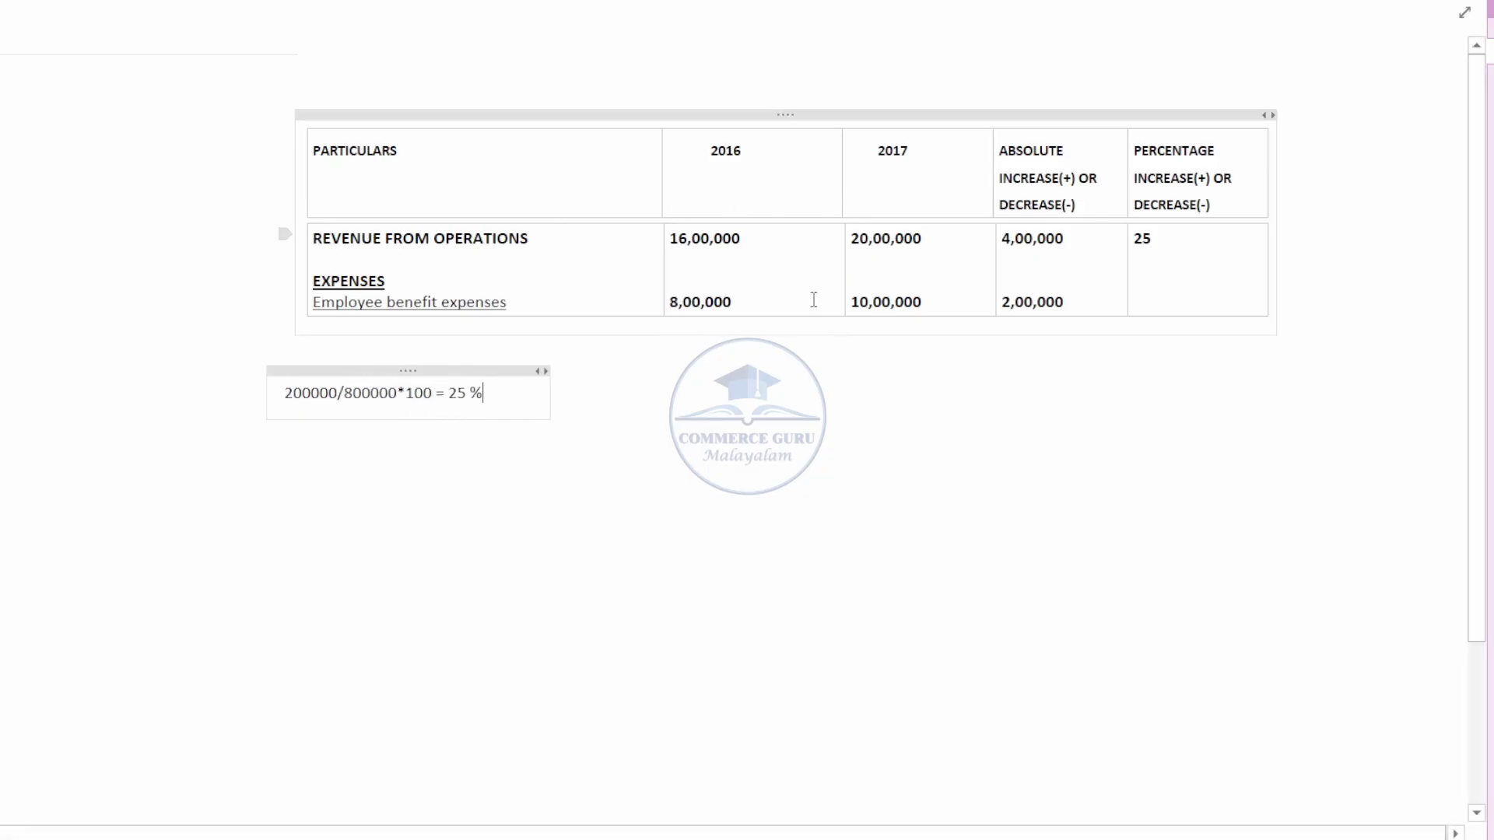
click(1181, 288)
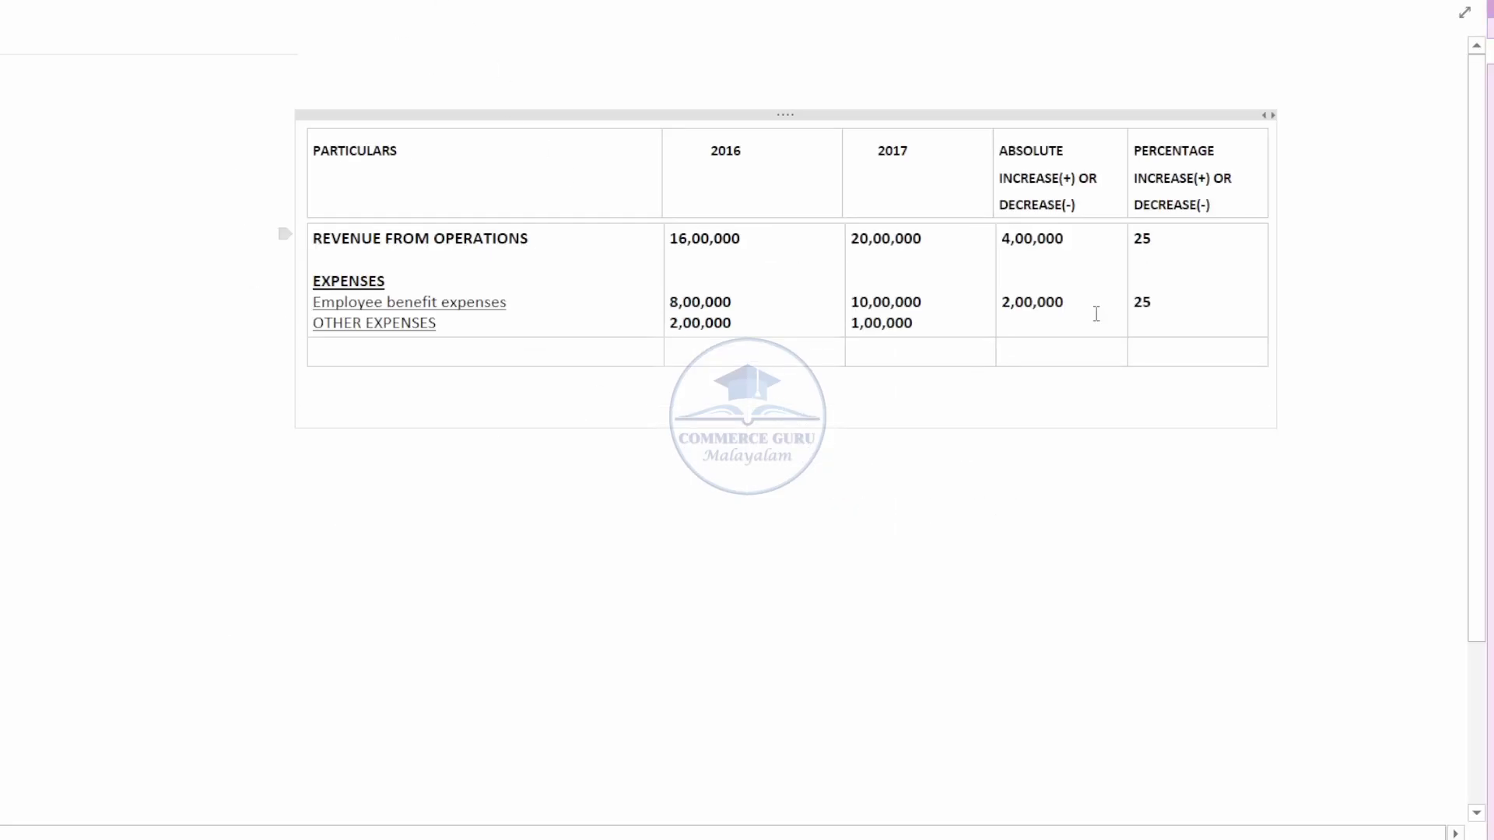
Step: Enter (1,00,000) in parentheses as the absolute decrease for other expenses
key(Return)
text(1,00,000)
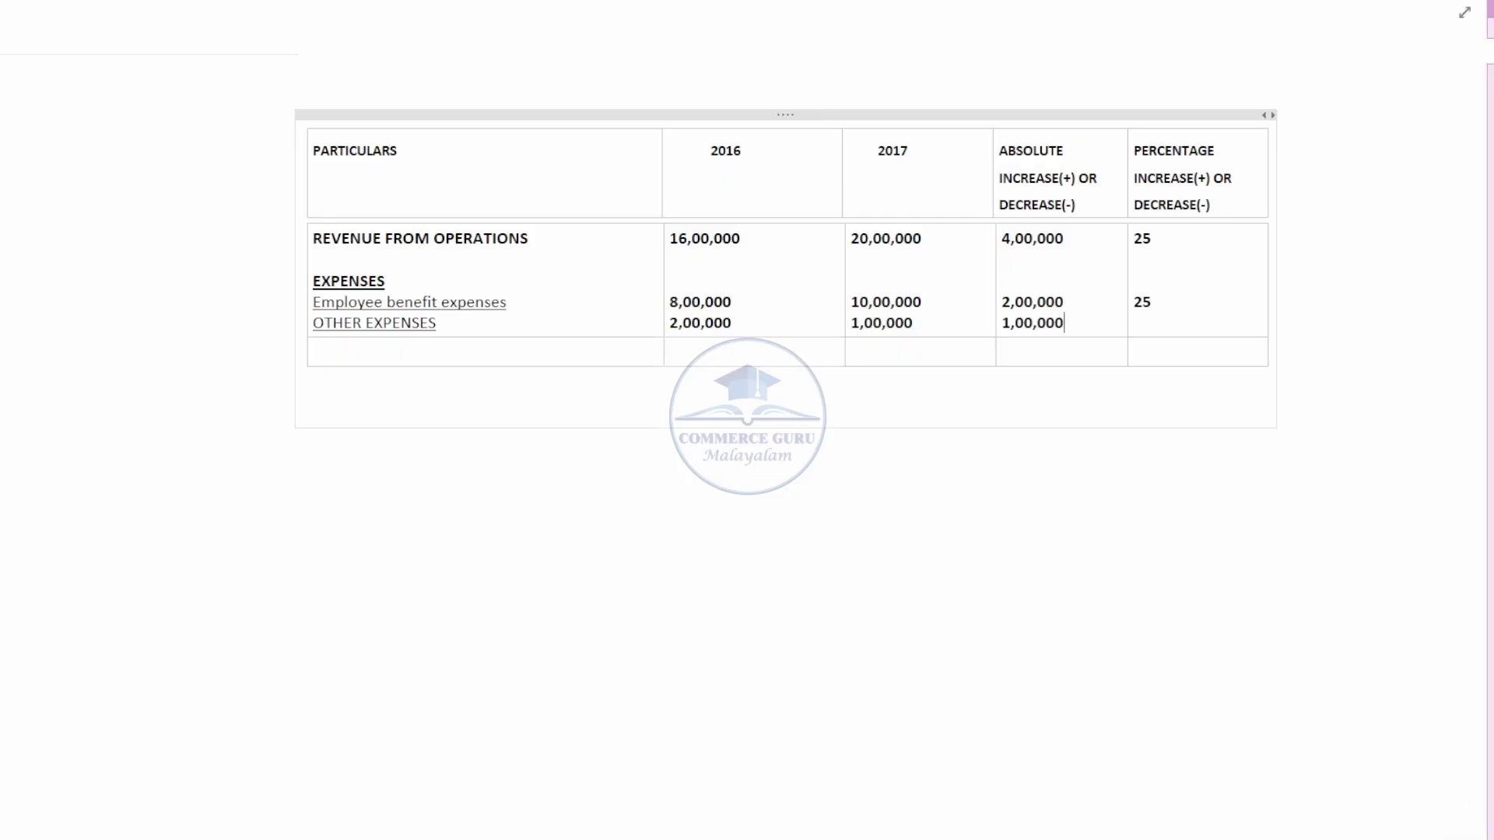
text())
key(Home)
text(()
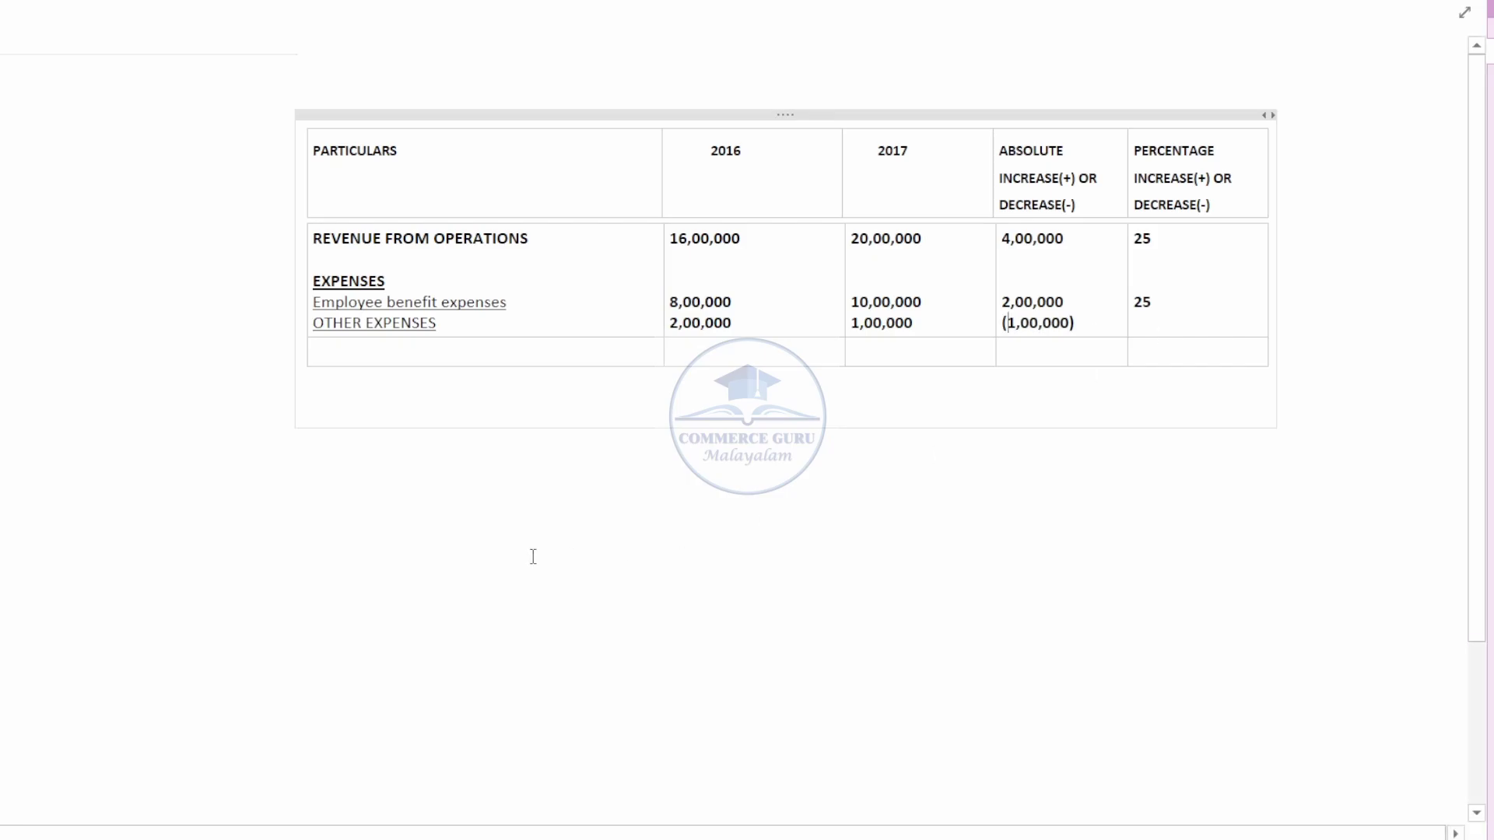
Step: Write the working 100000/200000*100=50 below the table and enter 50 as the percentage change for other expenses
click(352, 473)
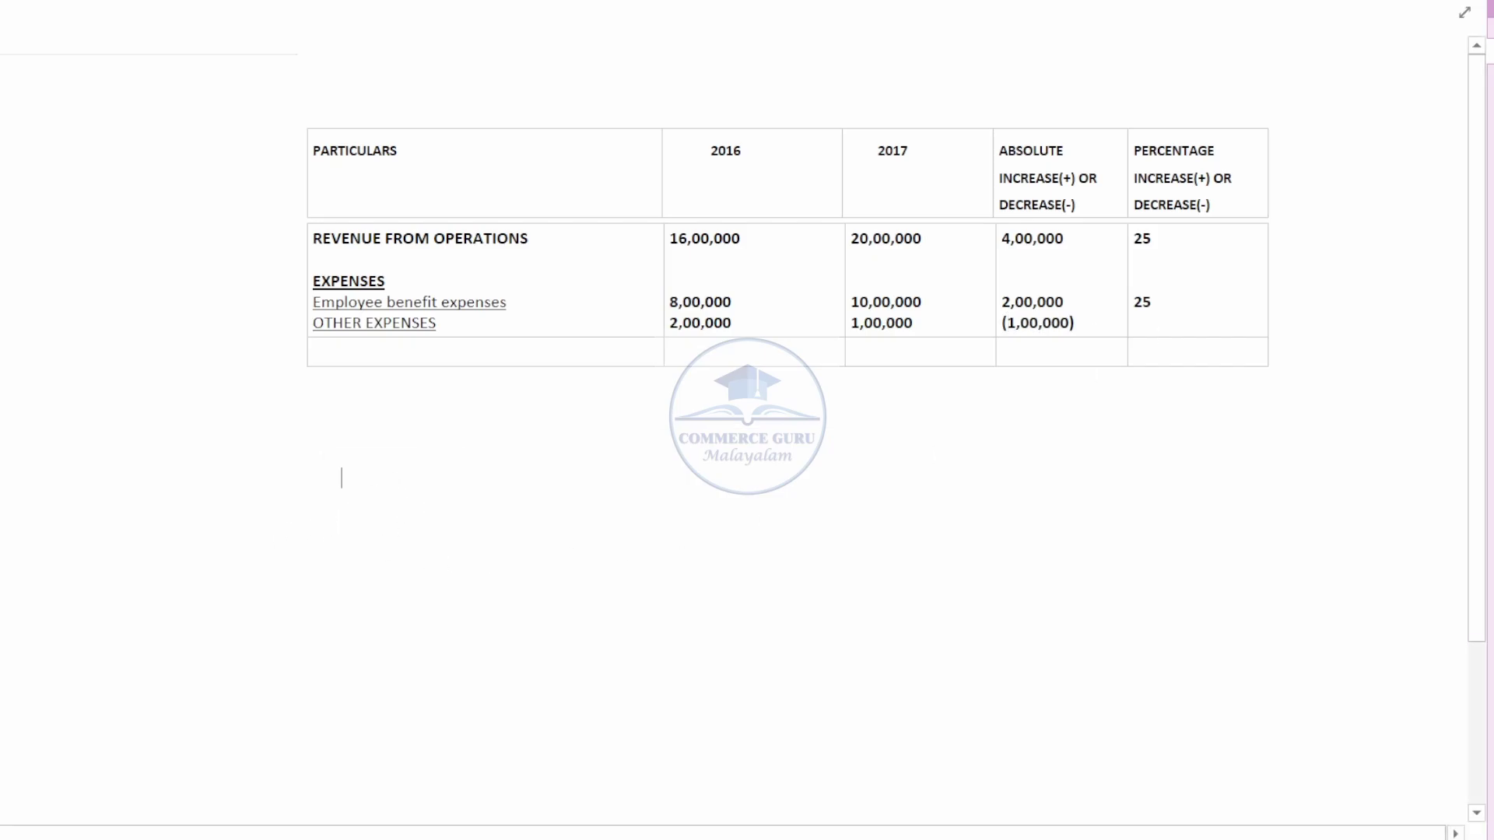
text(100000/)
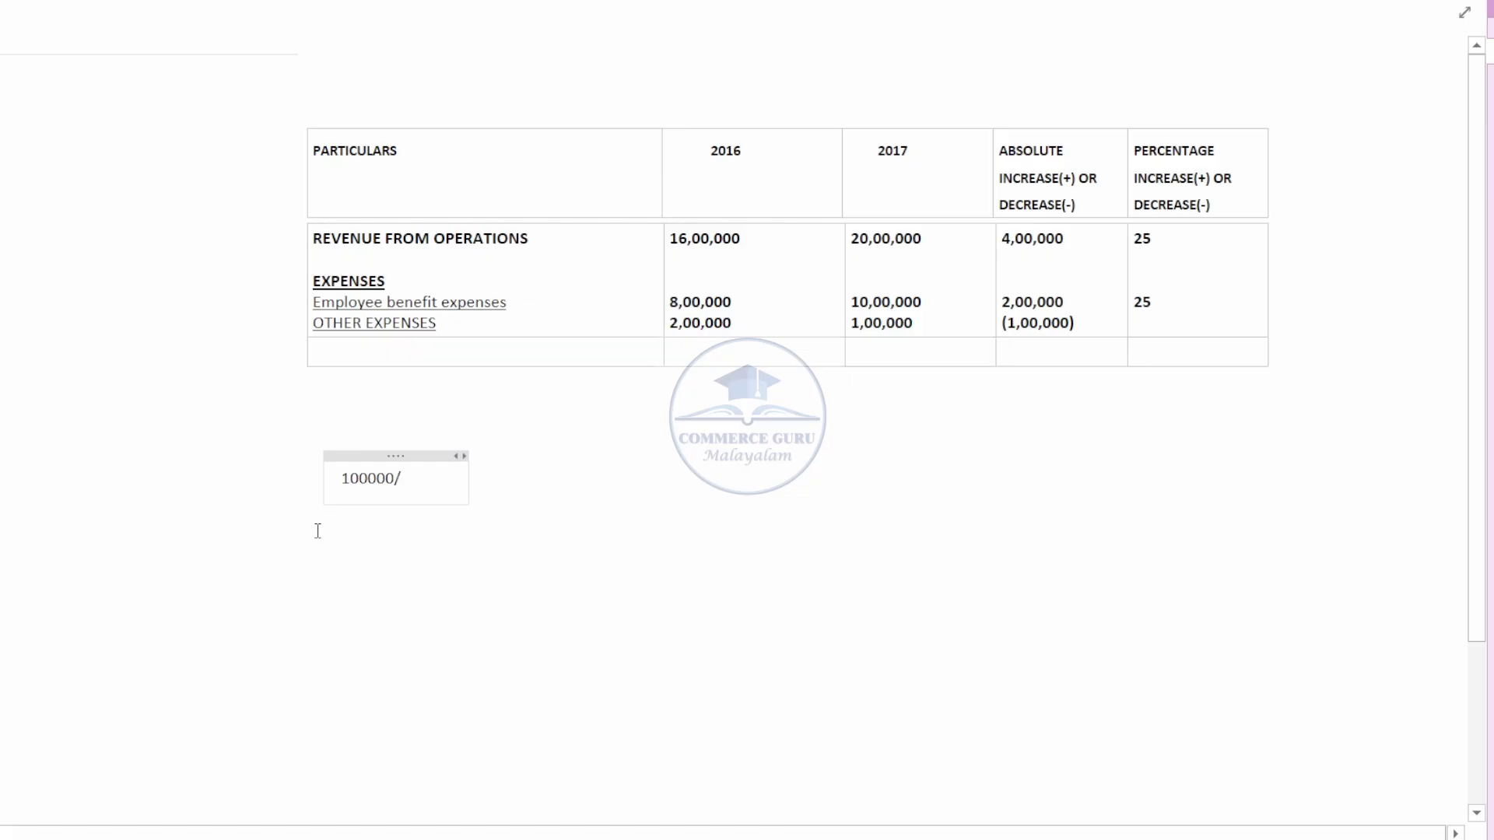
text(20000)
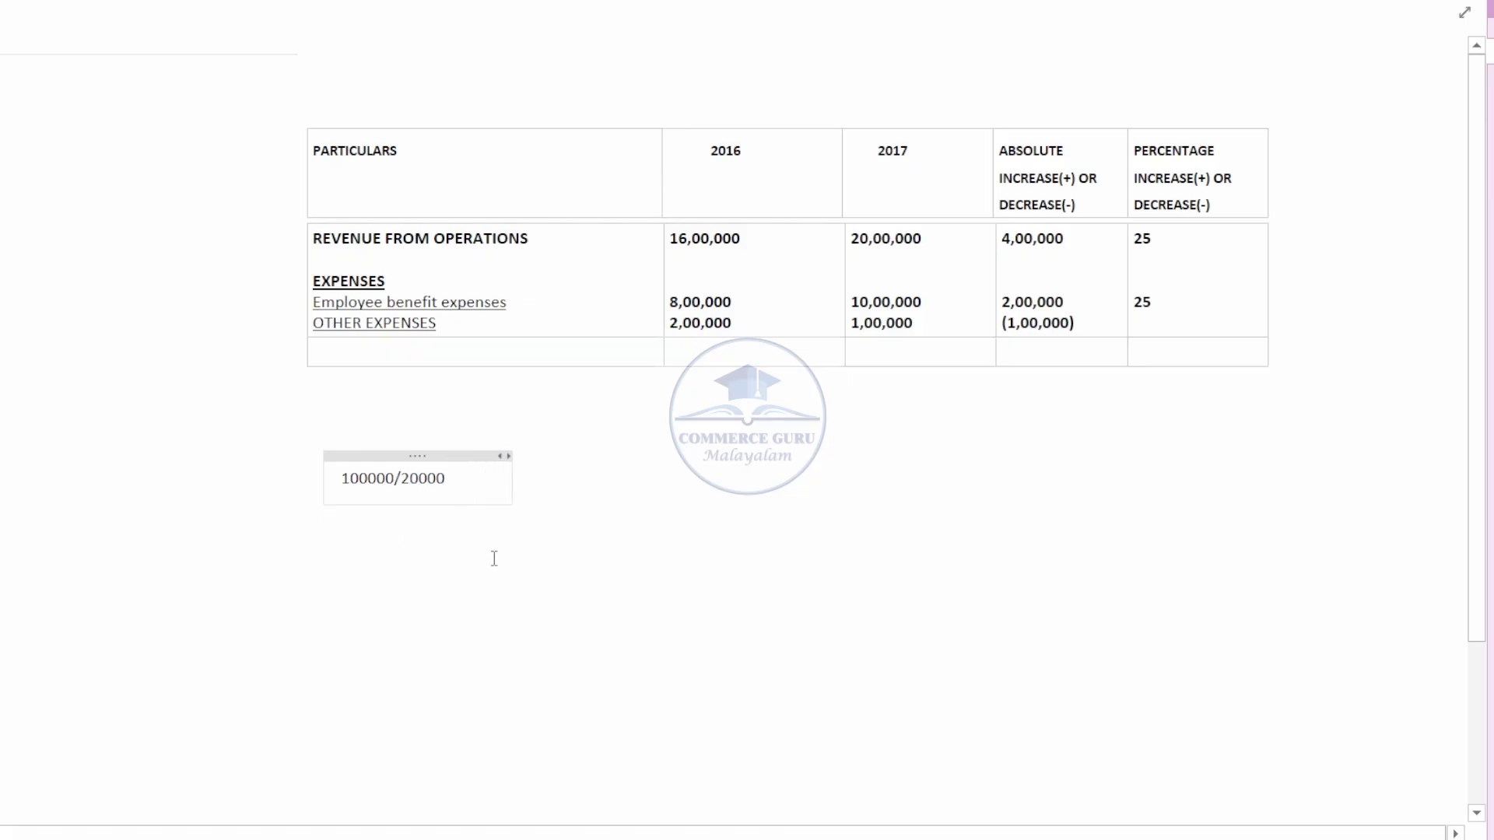
text(0*100=50)
key(Return)
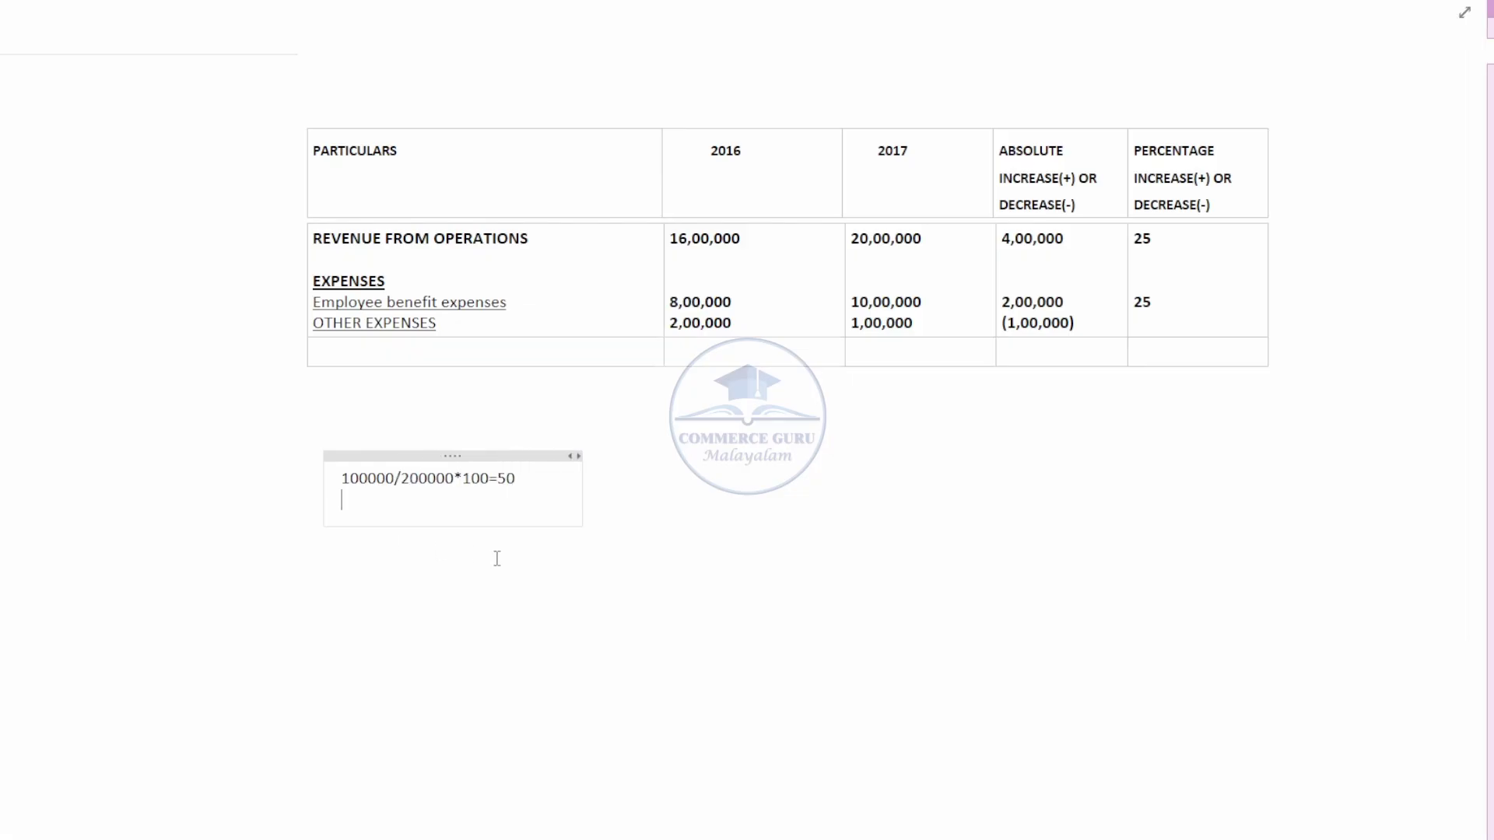
click(1188, 311)
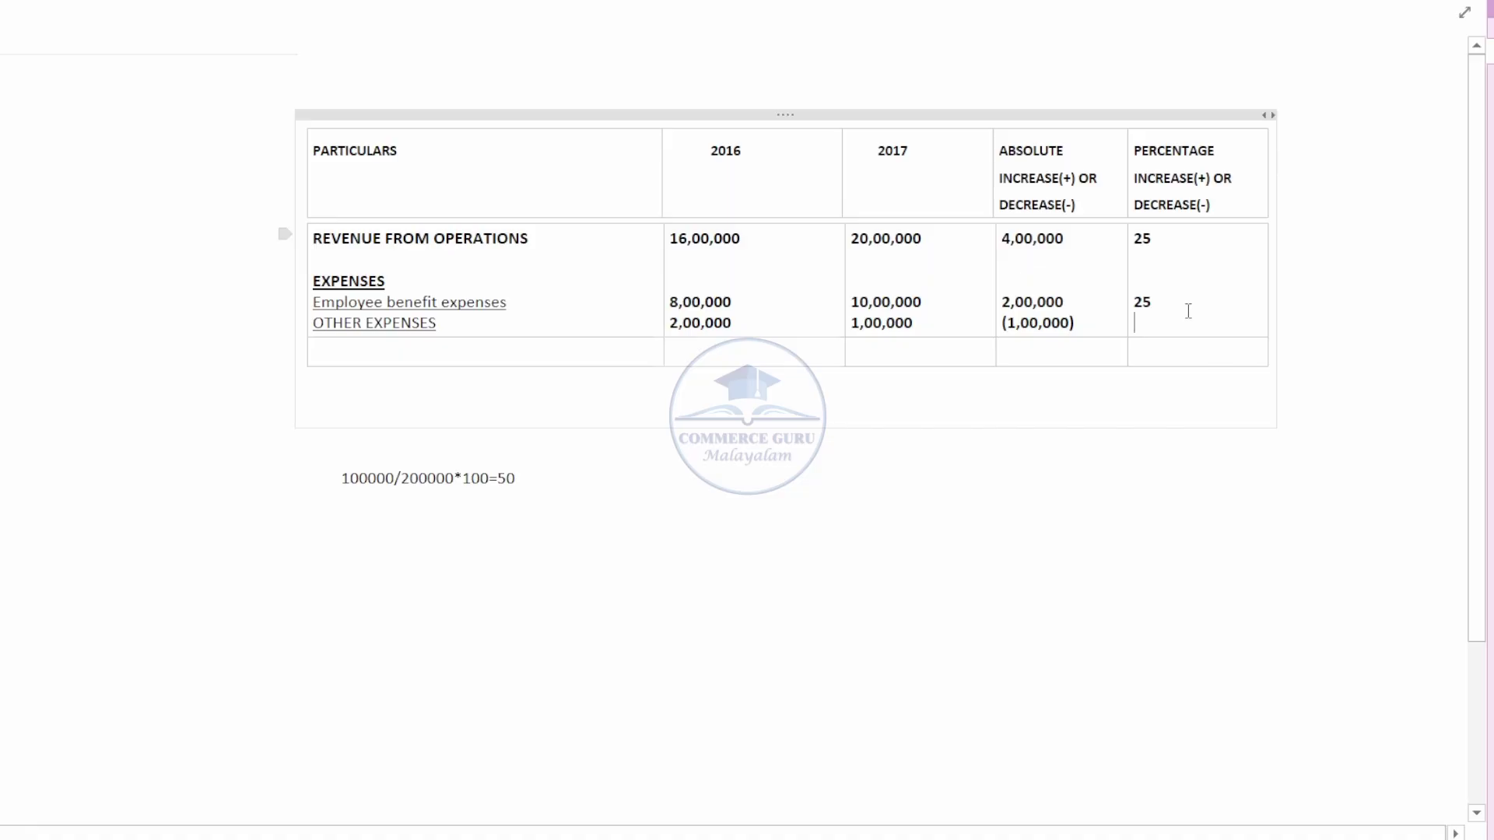
text(50)
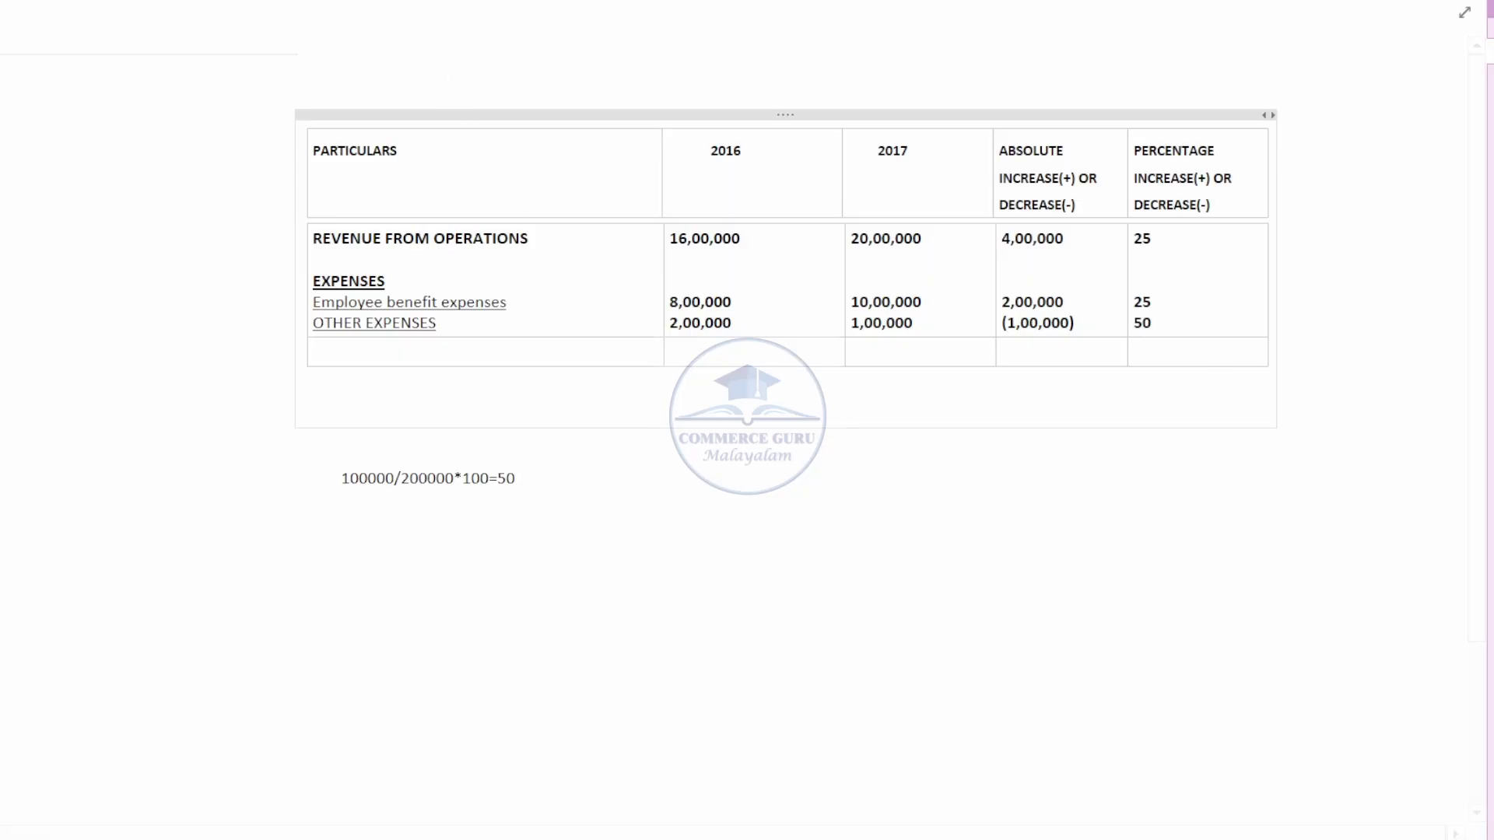
Step: Add a TOTAL EXPENSES row below other expenses with 10,00,000 for 2016 and 11,00,000 for 2017
scroll(747, 420, down, 10)
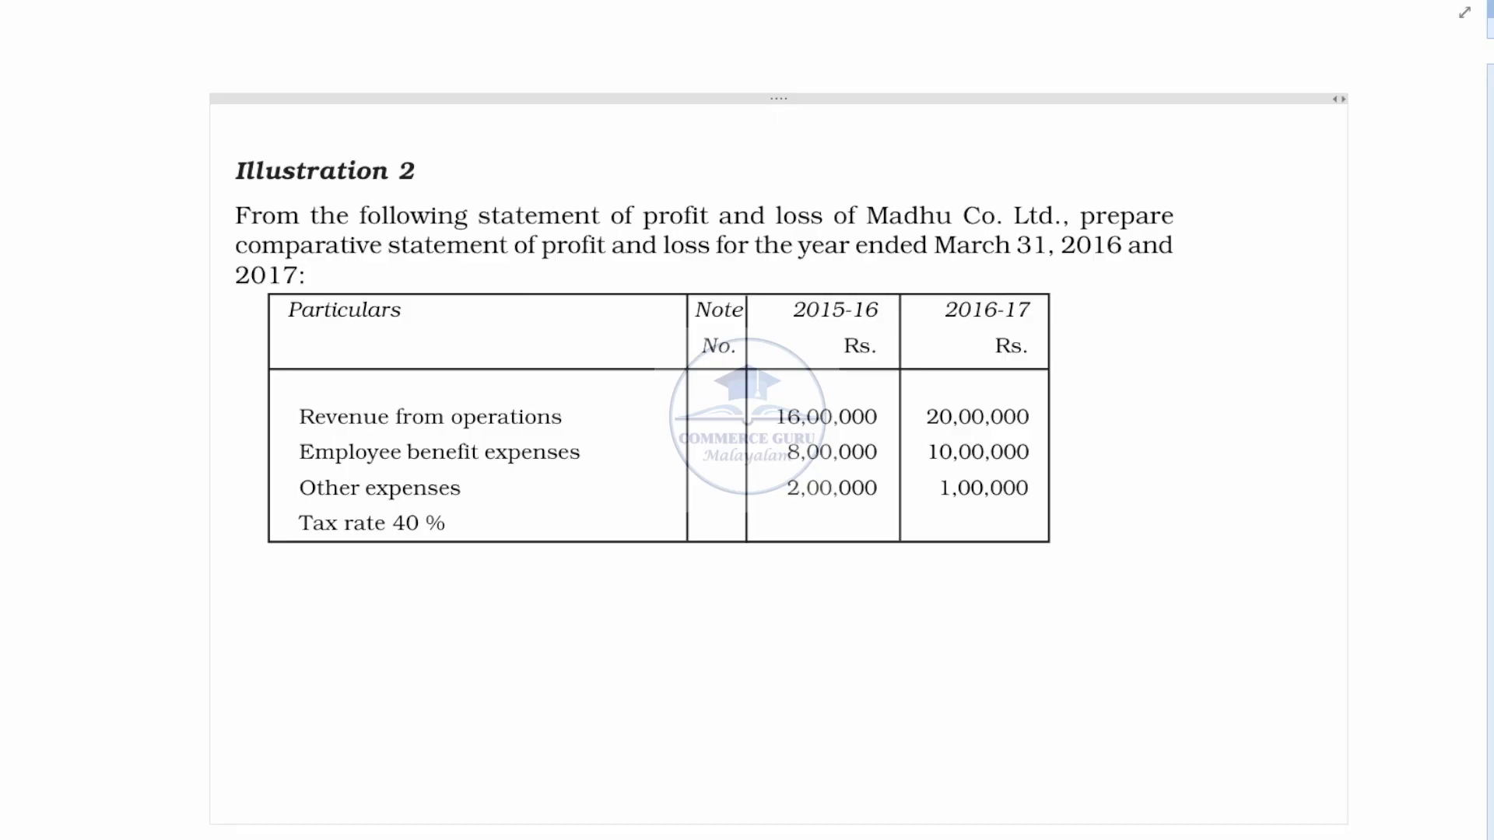
scroll(746, 420, up, 10)
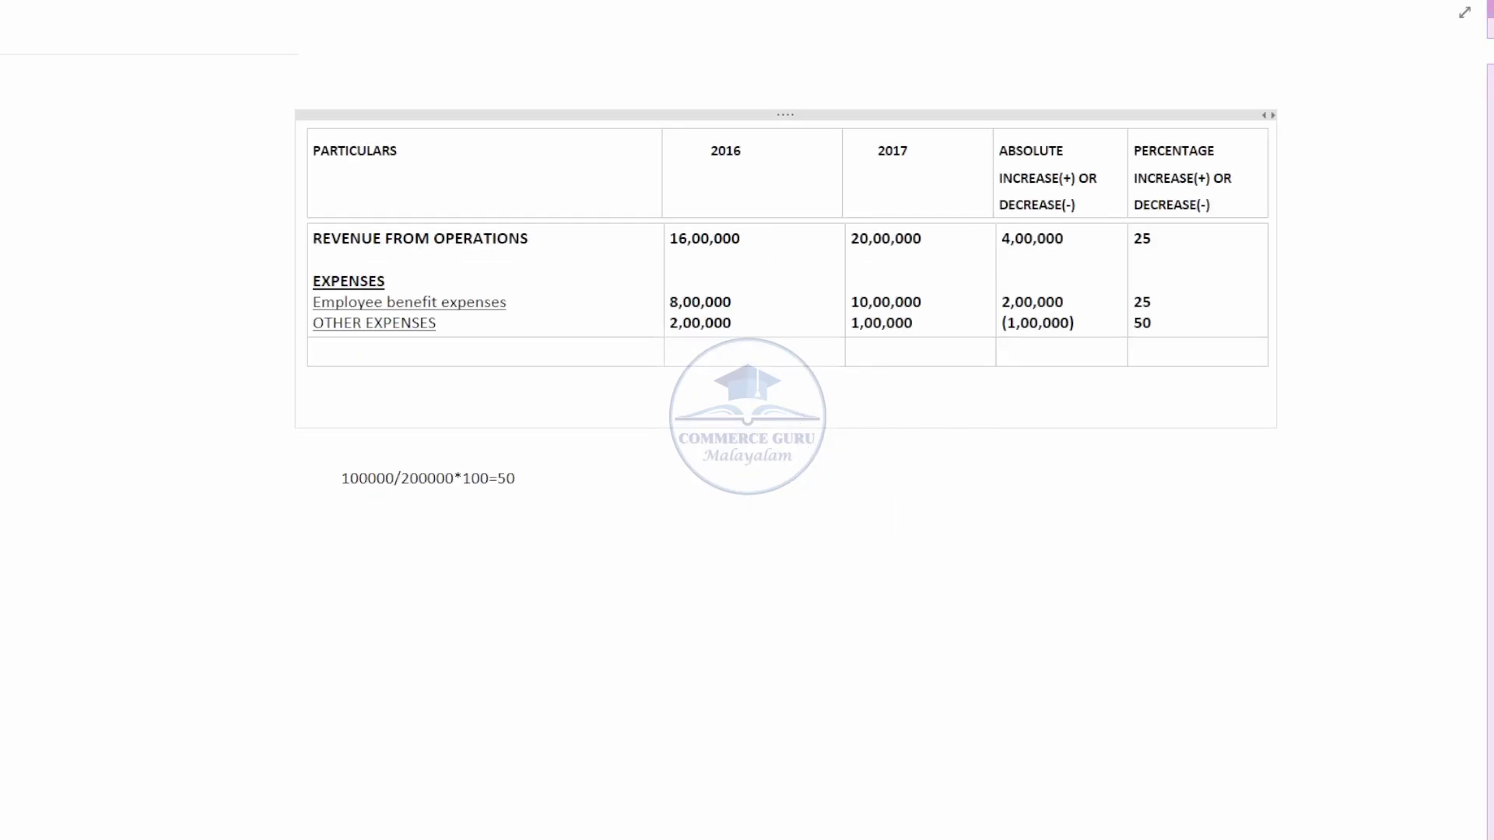
click(457, 325)
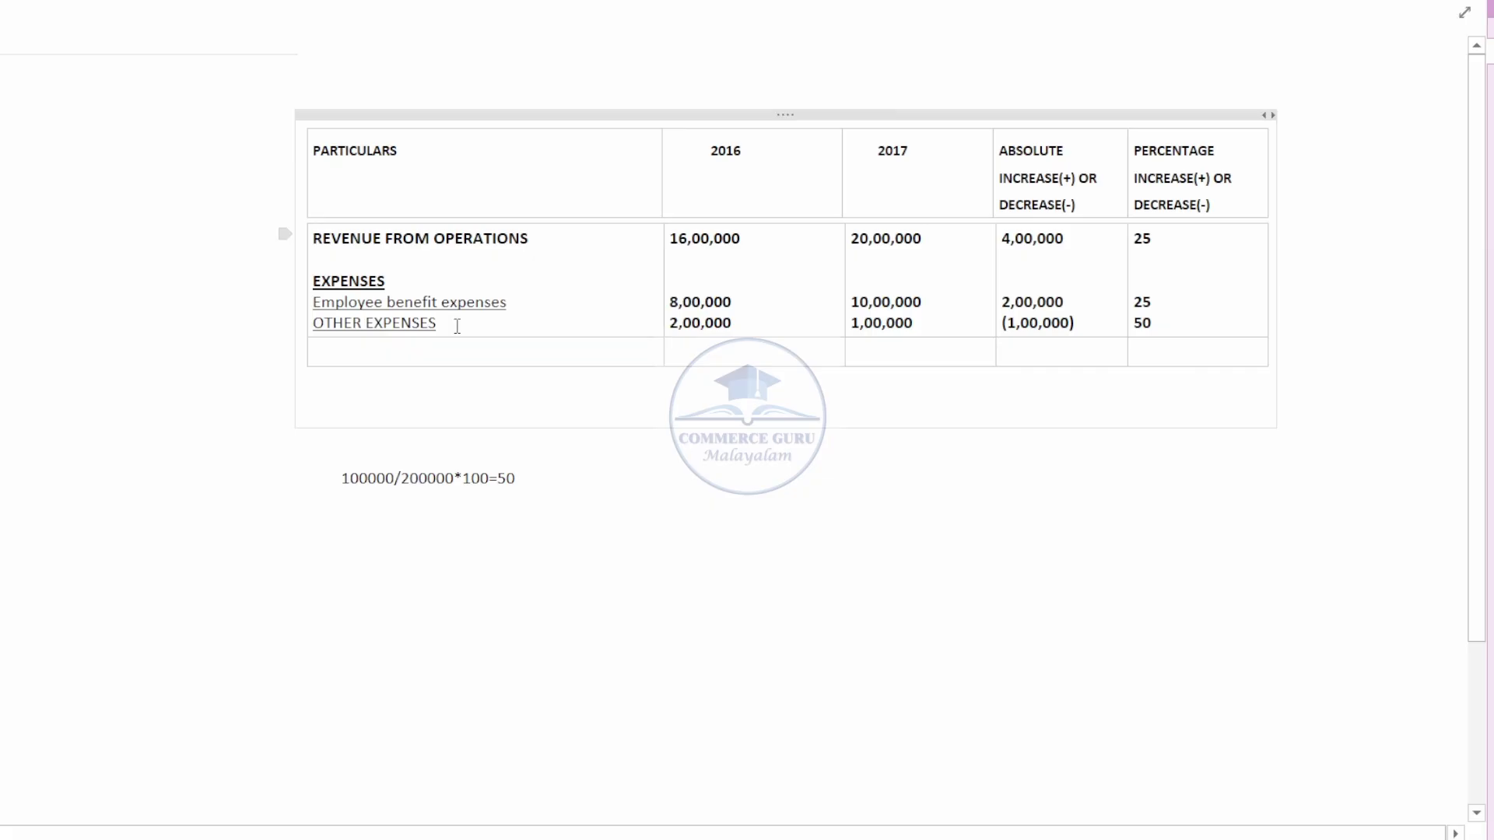
key(Return)
key(Return)
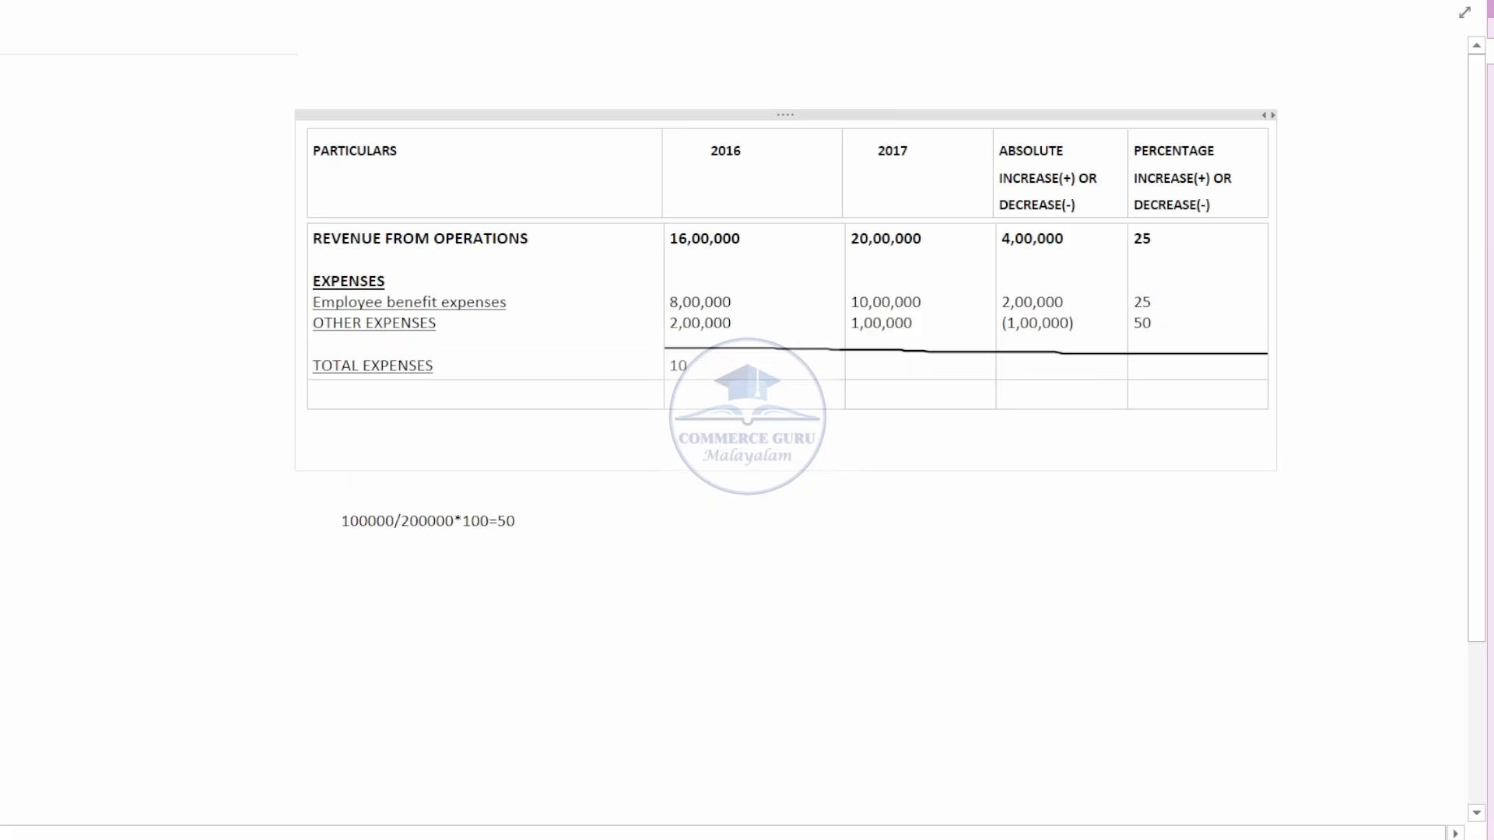
text(,00,000)
click(970, 332)
key(Return)
key(Return)
text(11,00,000)
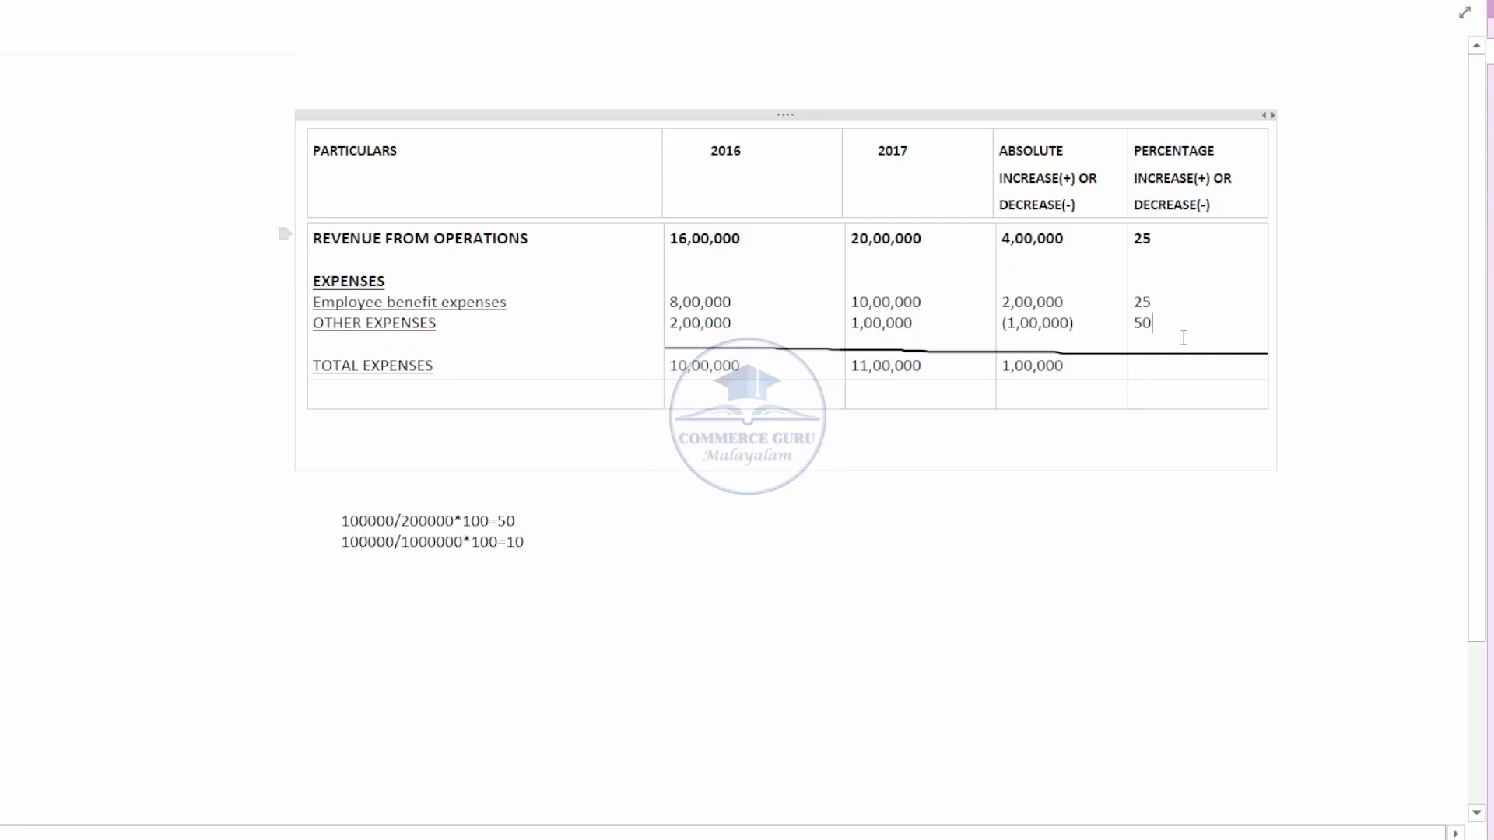
Step: Enter 10 as the percentage increase for total expenses and make the total expenses entries bold
click(1184, 337)
key(Return)
text(10)
key(ctrl+b)
Step: Add a PROFIT AFTER TAX row below total expenses with 6,00,000 for 2016, 9,00,000 for 2017 and an absolute increase of 3,00,000
click(455, 369)
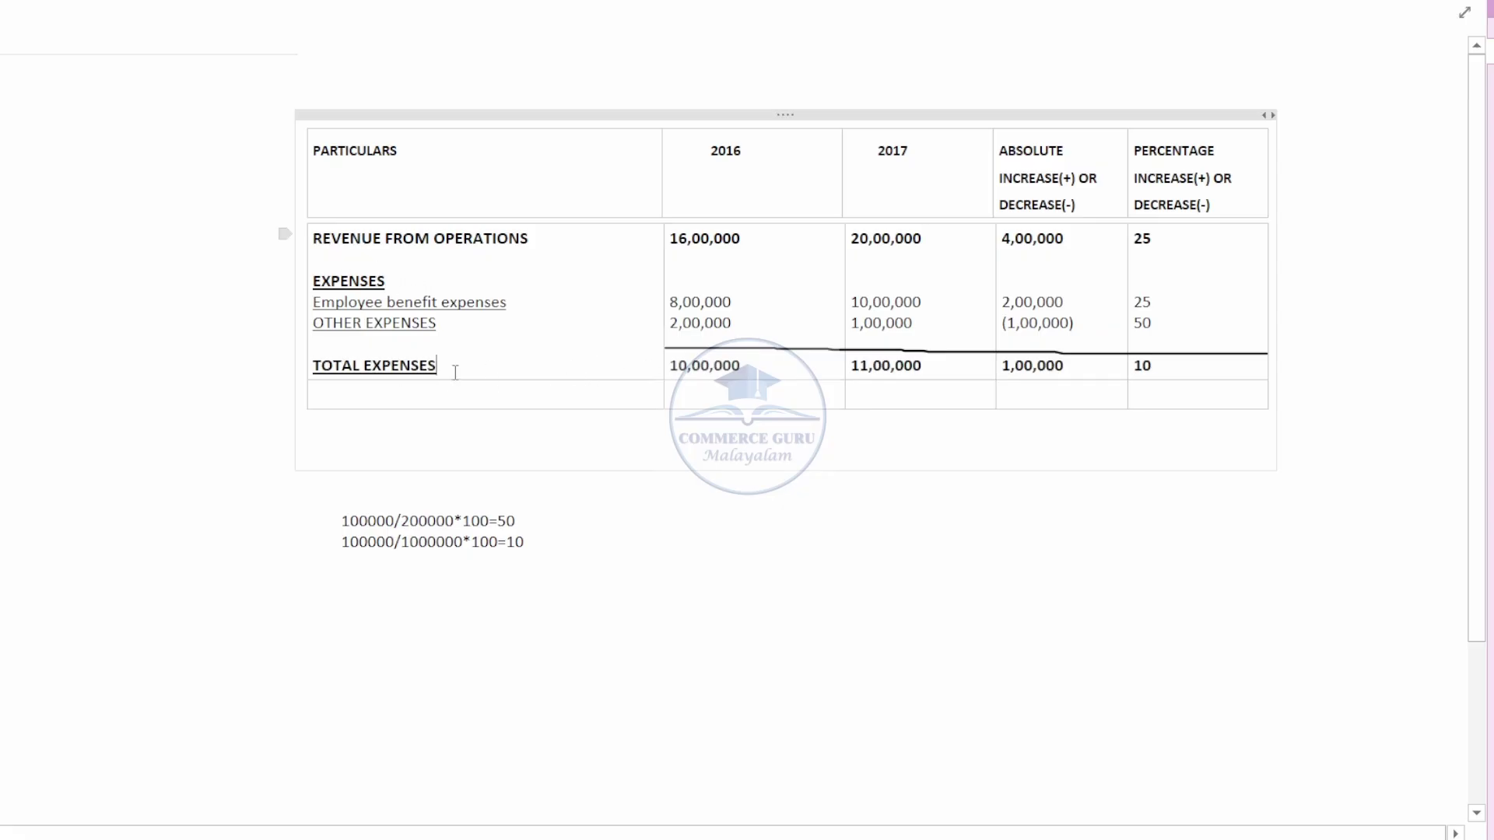
key(Return)
key(Return)
text(PROFIT AFTER TAX )
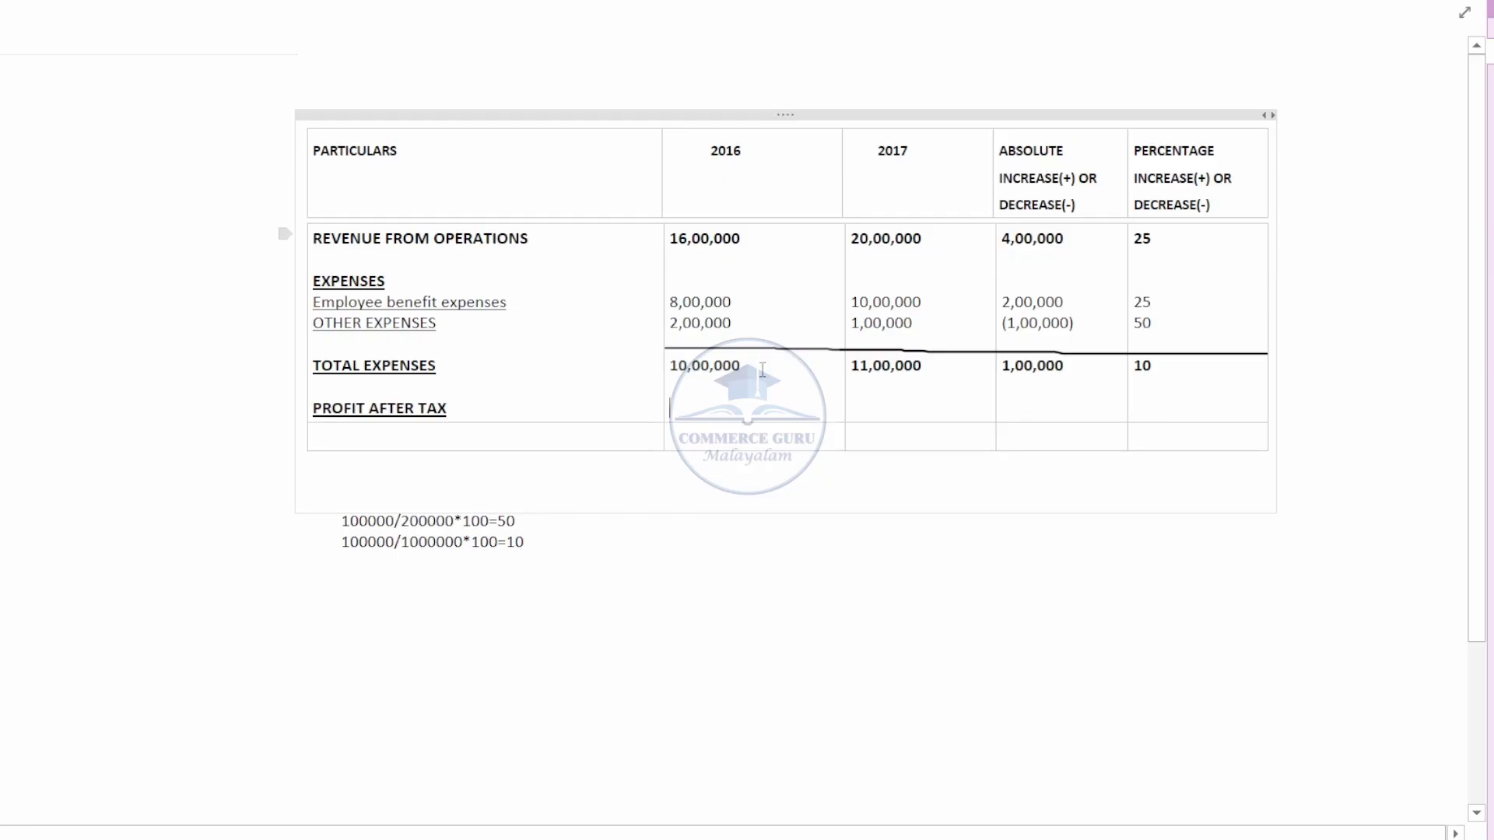
text(6,00,000)
text(9,00,000)
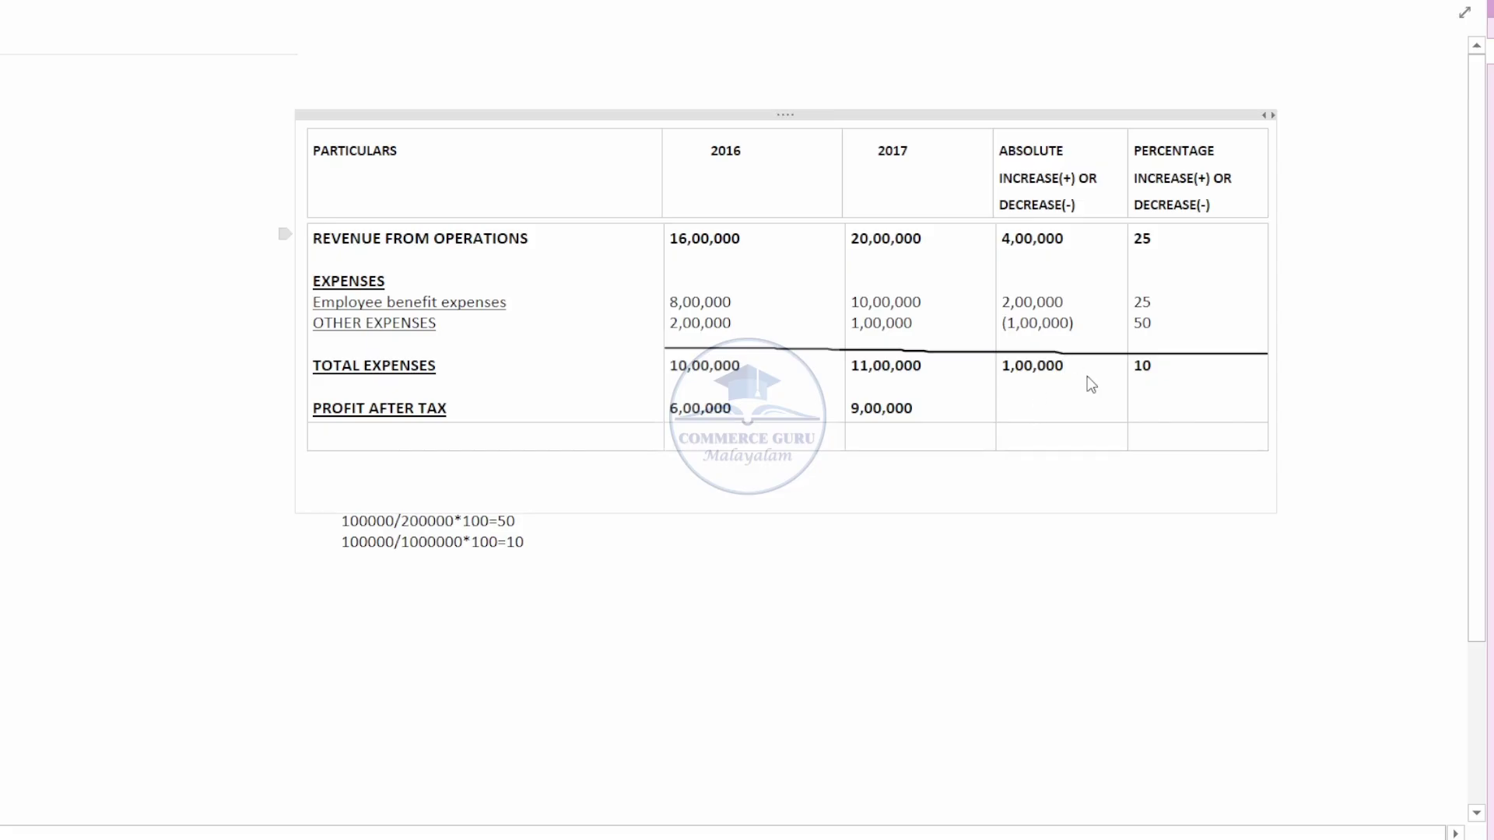
text(3,00,000)
Step: Write the working 300000/600000*100=50 below the table and enter 50 as the percentage increase for profit
click(352, 584)
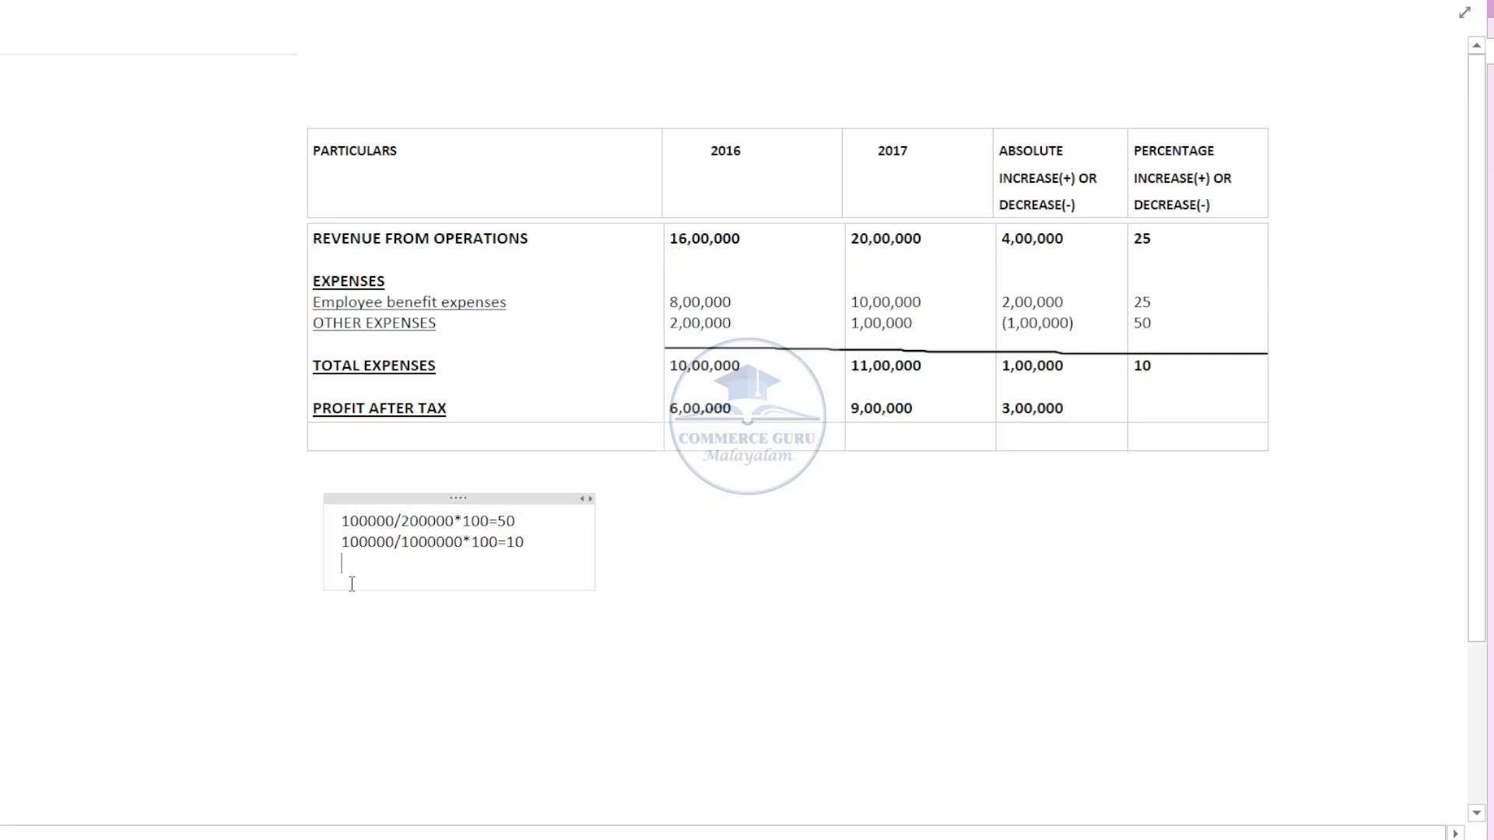
text(300000/600000*100)
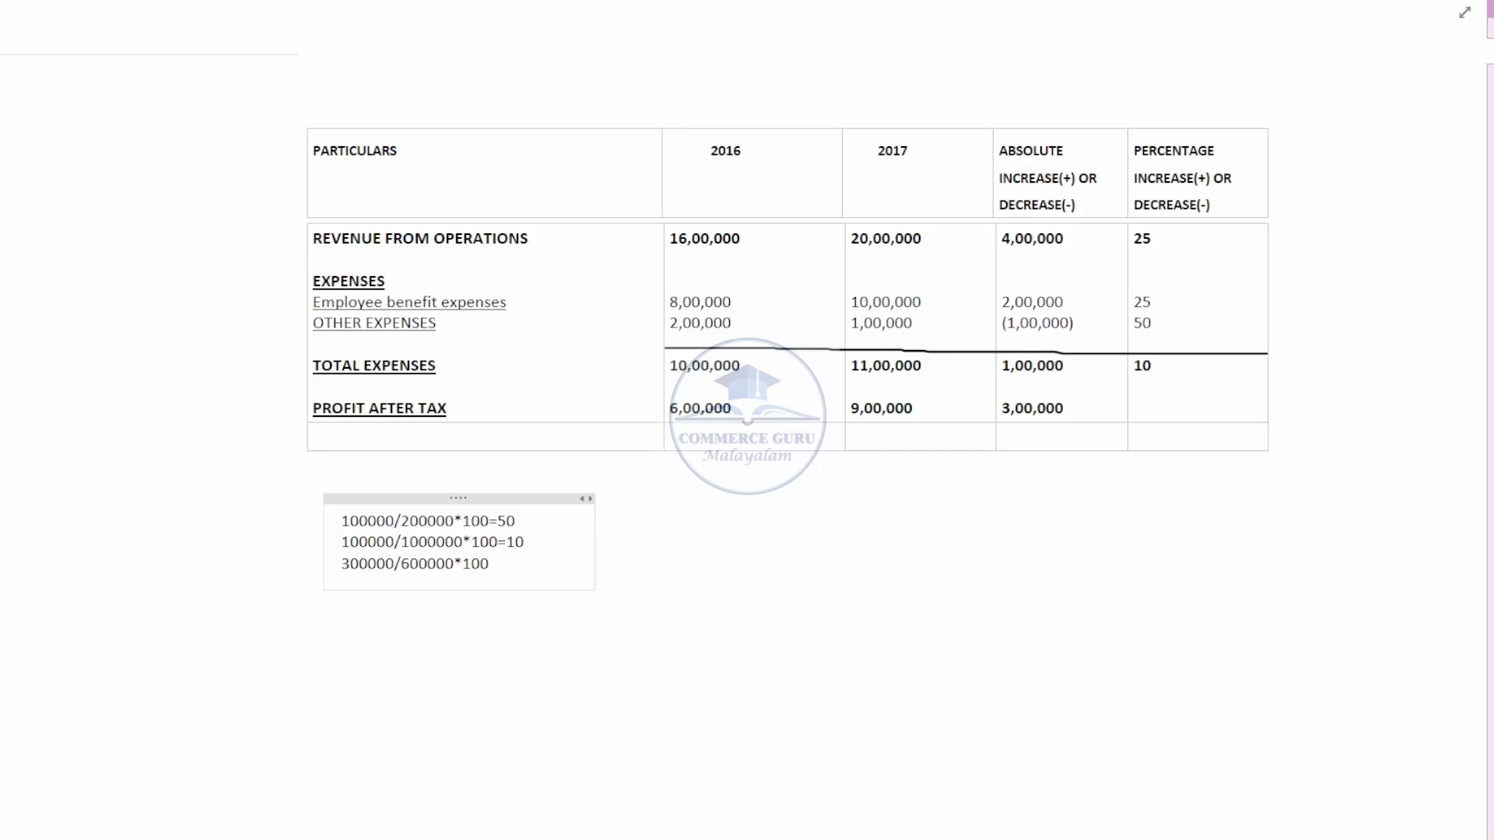
text(=50)
click(1162, 409)
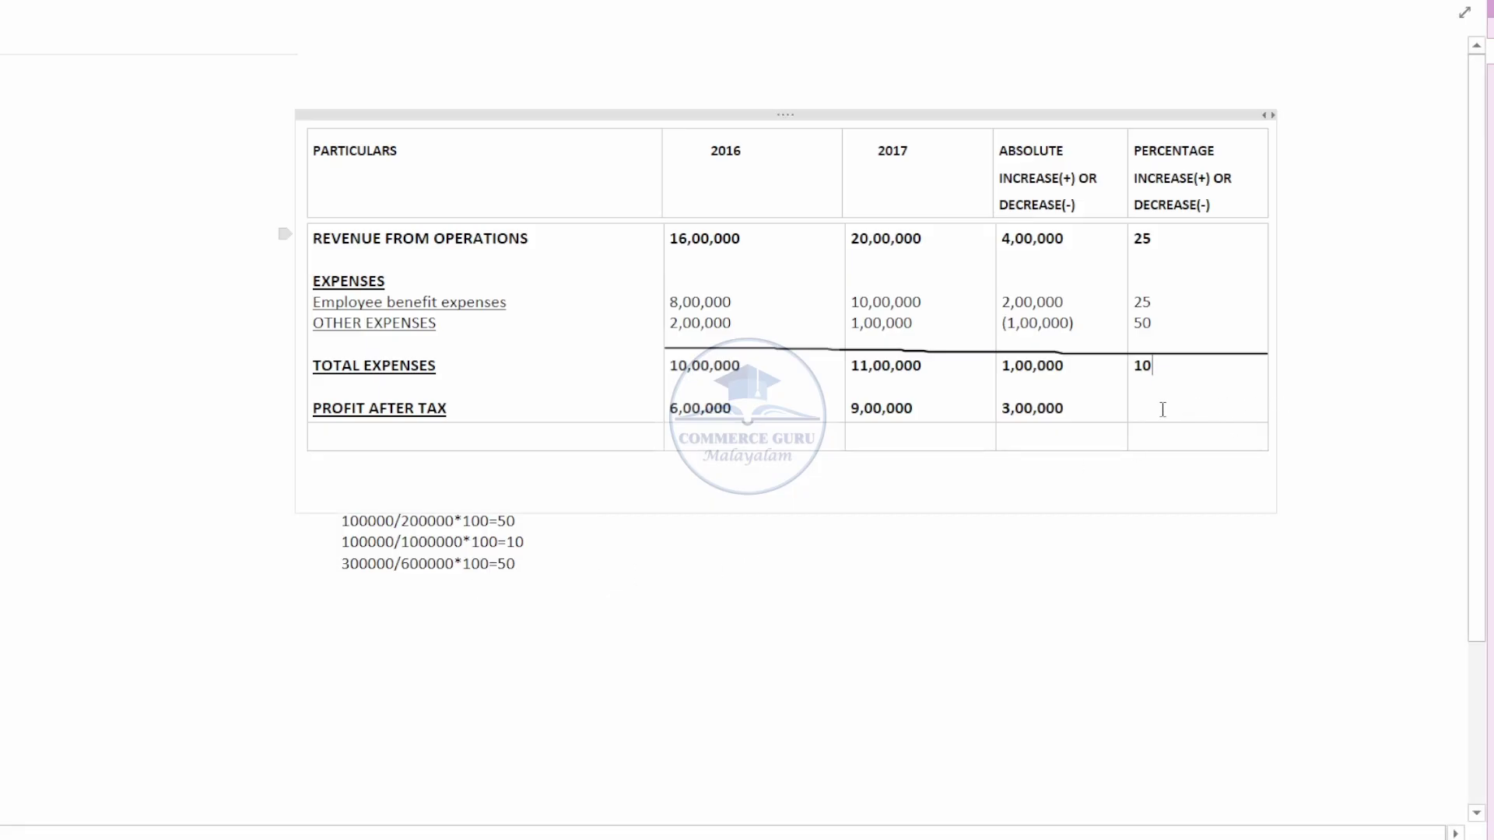
click(1162, 409)
text(50)
Step: Add a row labelled TAX below the profit row, leaving a blank line between them
key(Return)
key(Return)
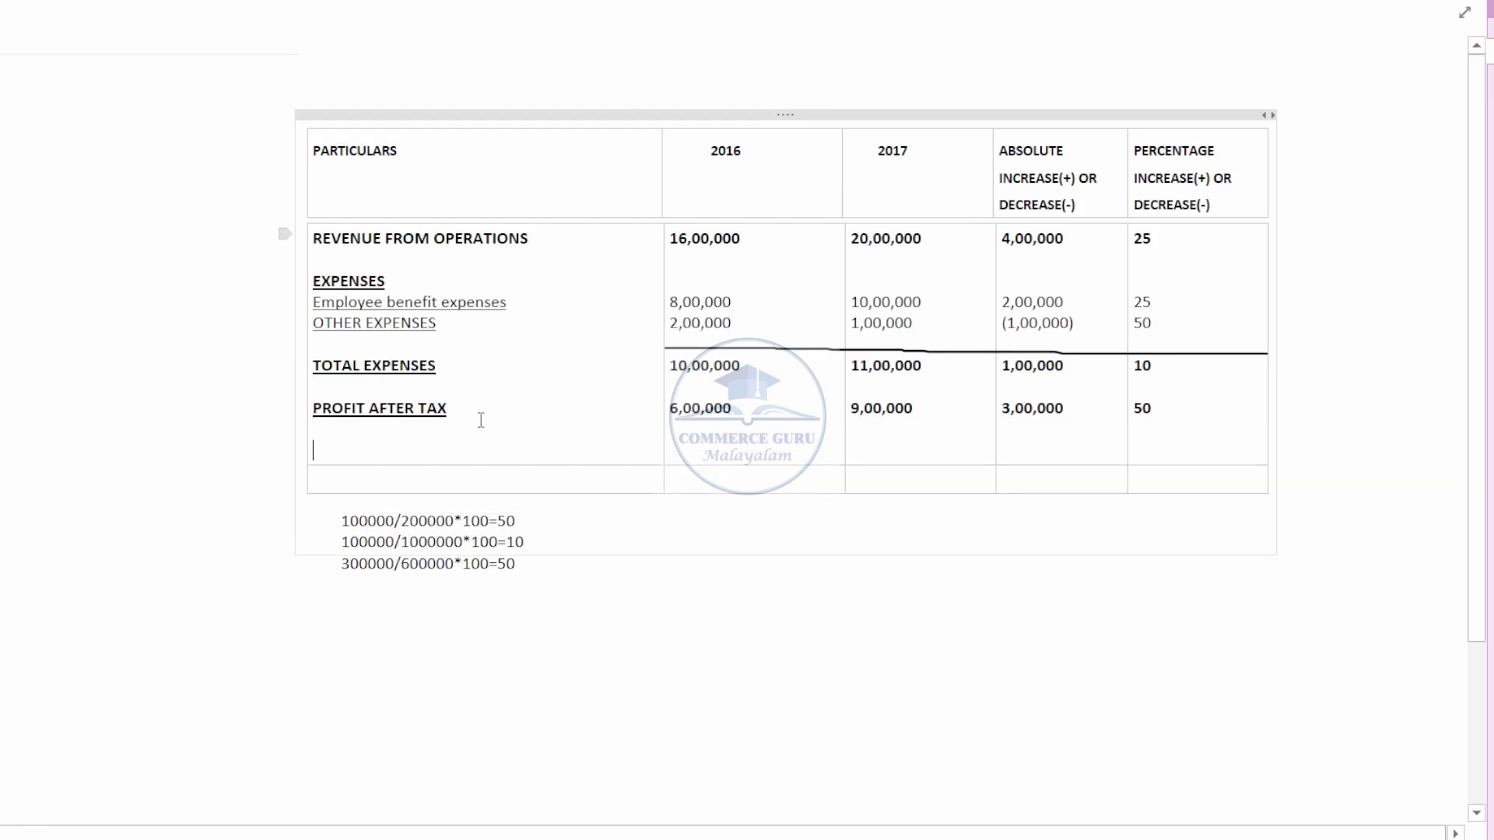
text(TAX)
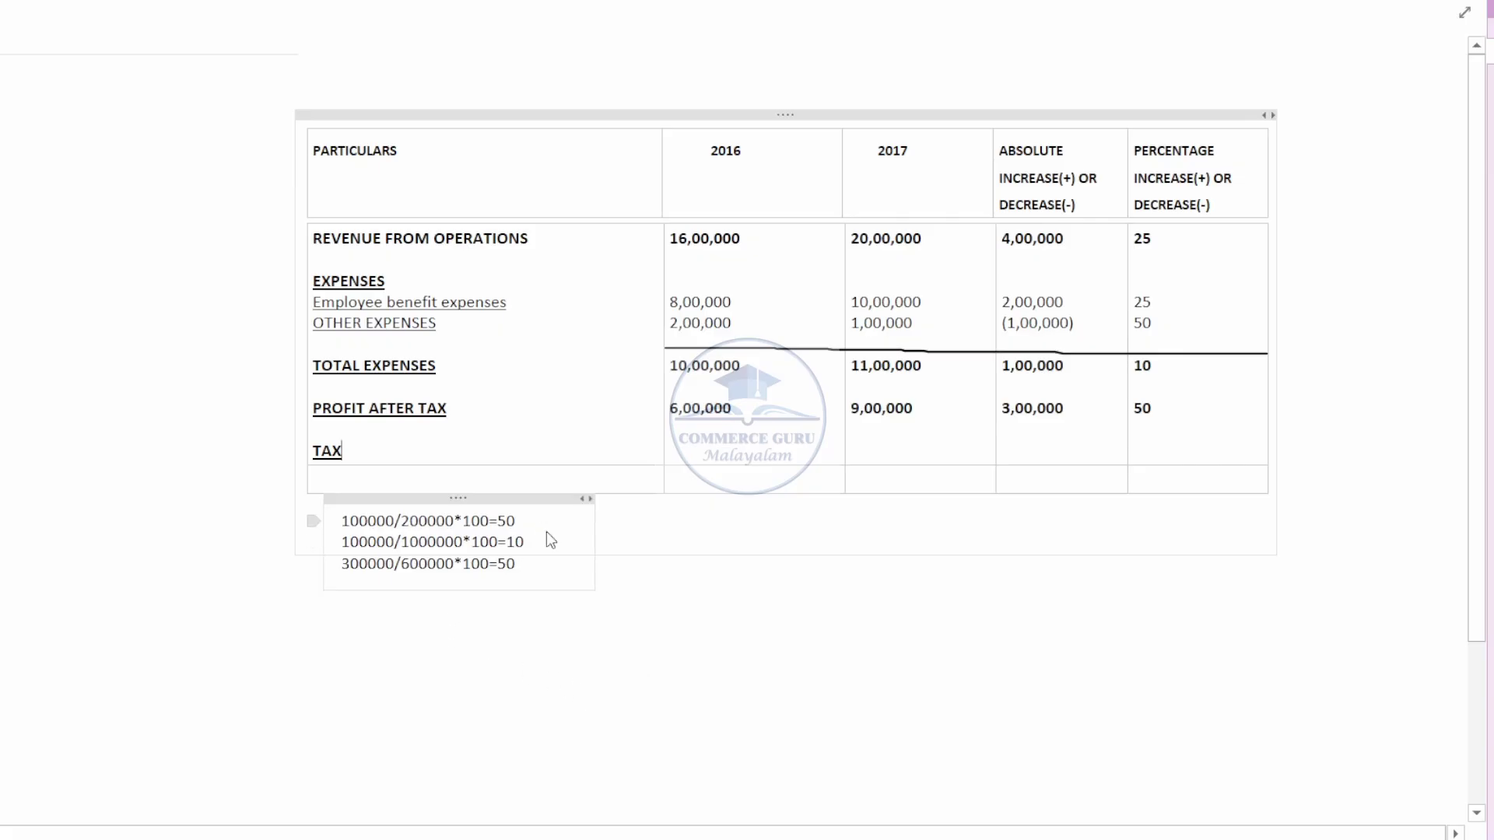
Step: Write the working 600000*40/100=240000 below the earlier workings and enter 2,40,000 as the 2016 tax
click(535, 572)
key(Return)
key(Return)
key(Return)
key(Return)
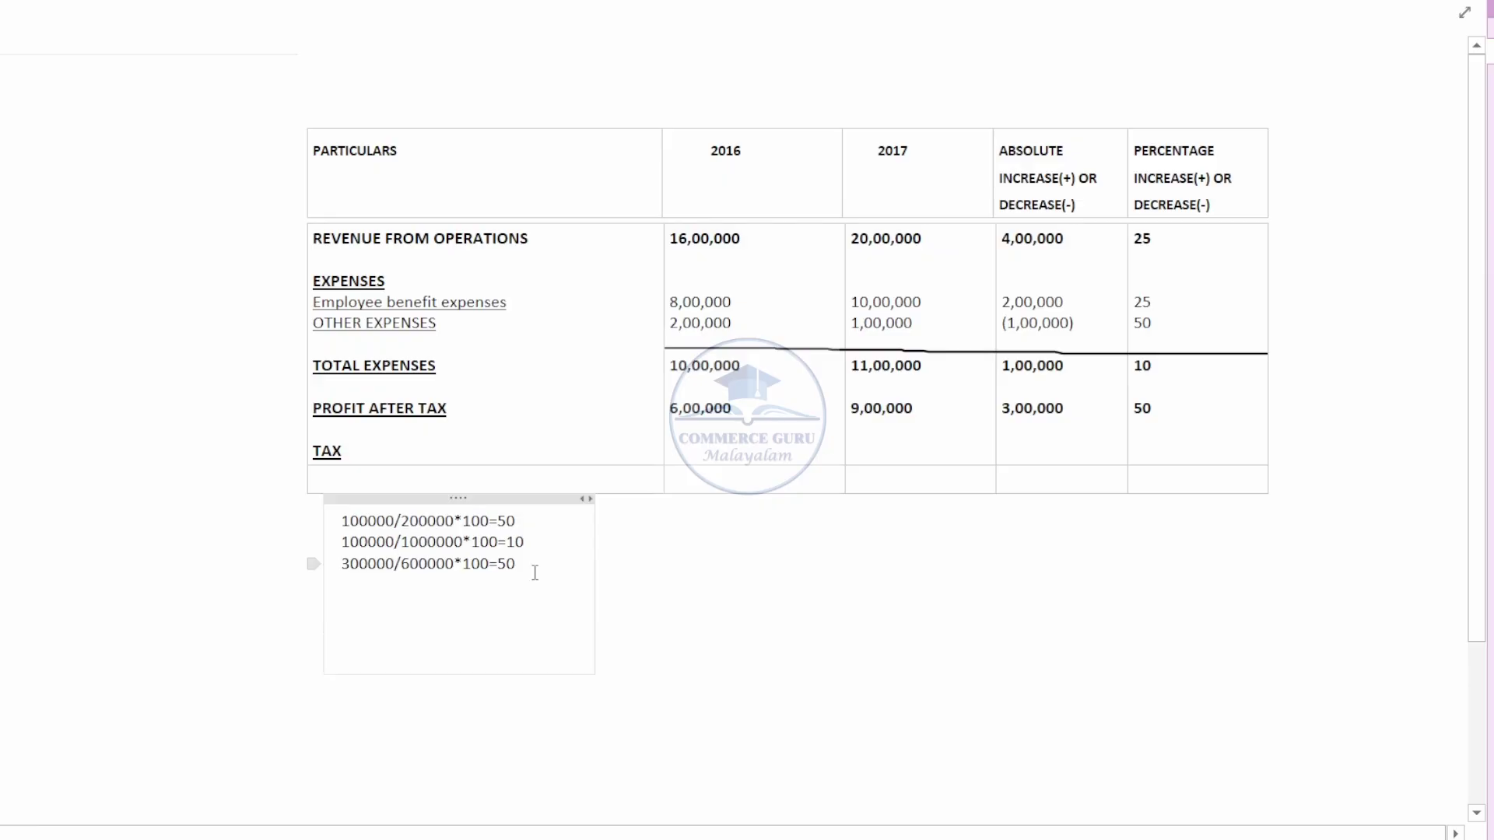
text(600000*40)
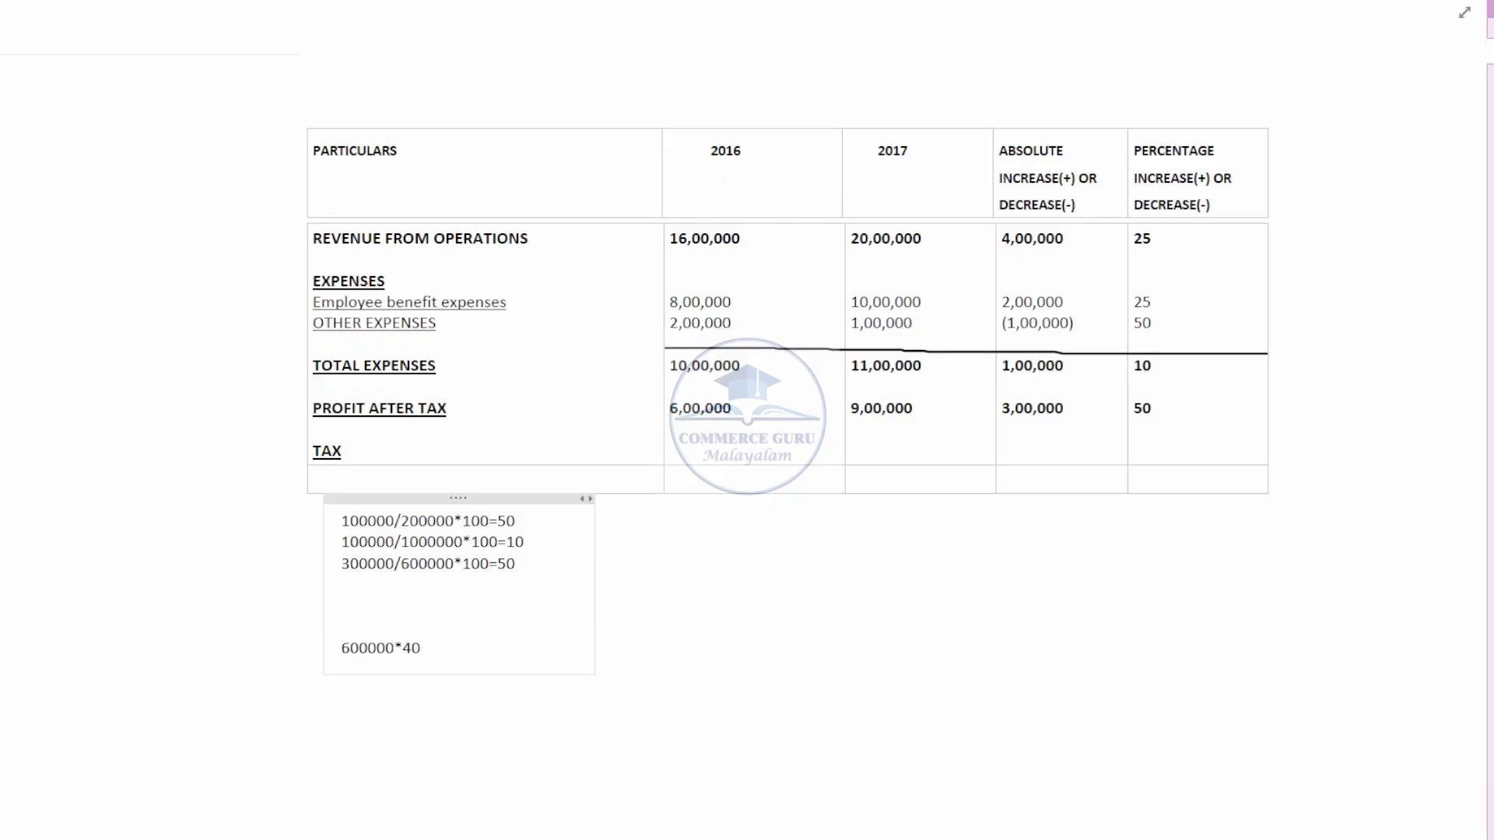
text(/100=240000)
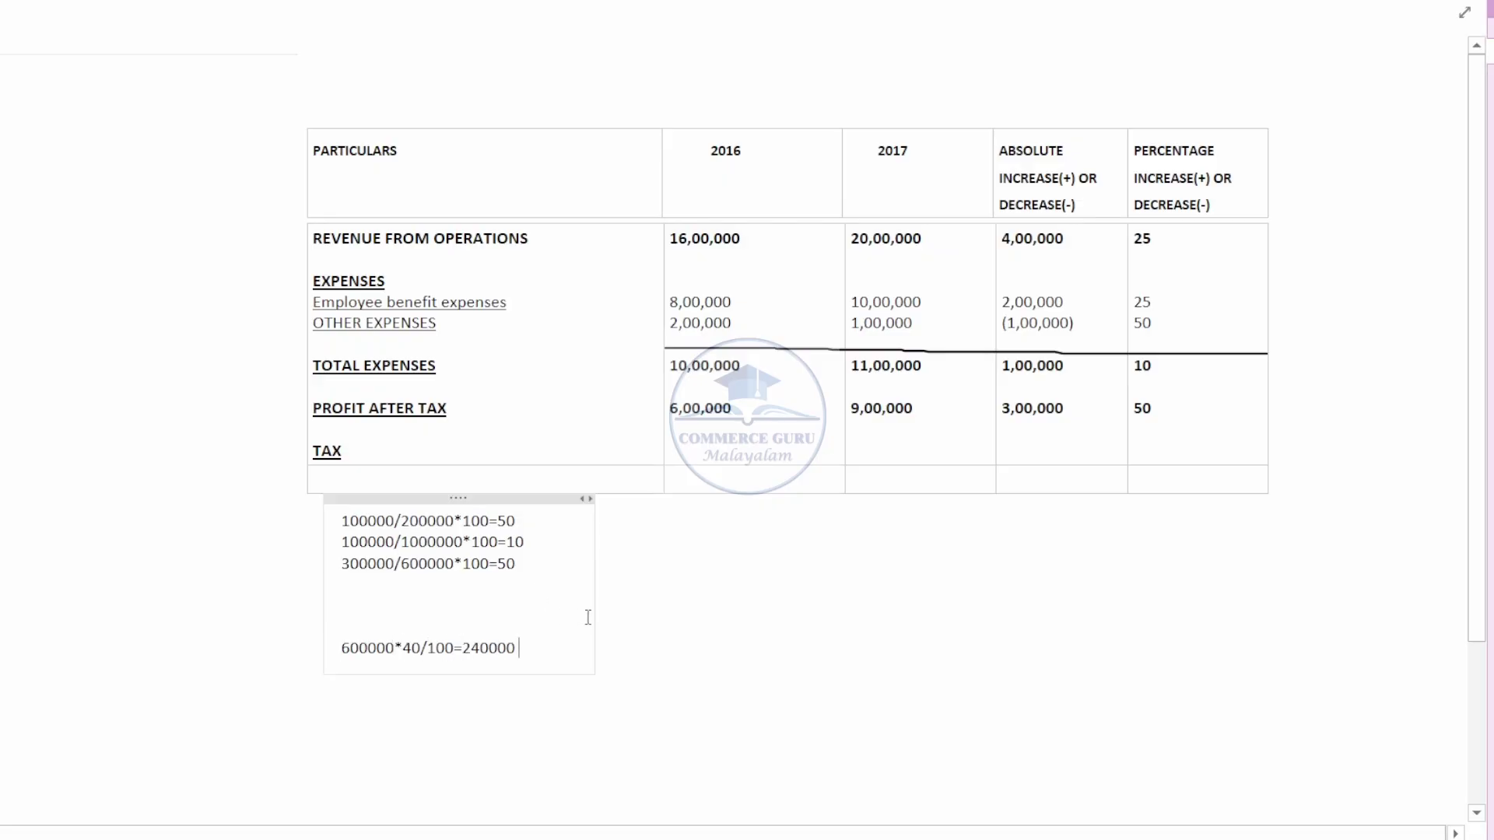
click(698, 450)
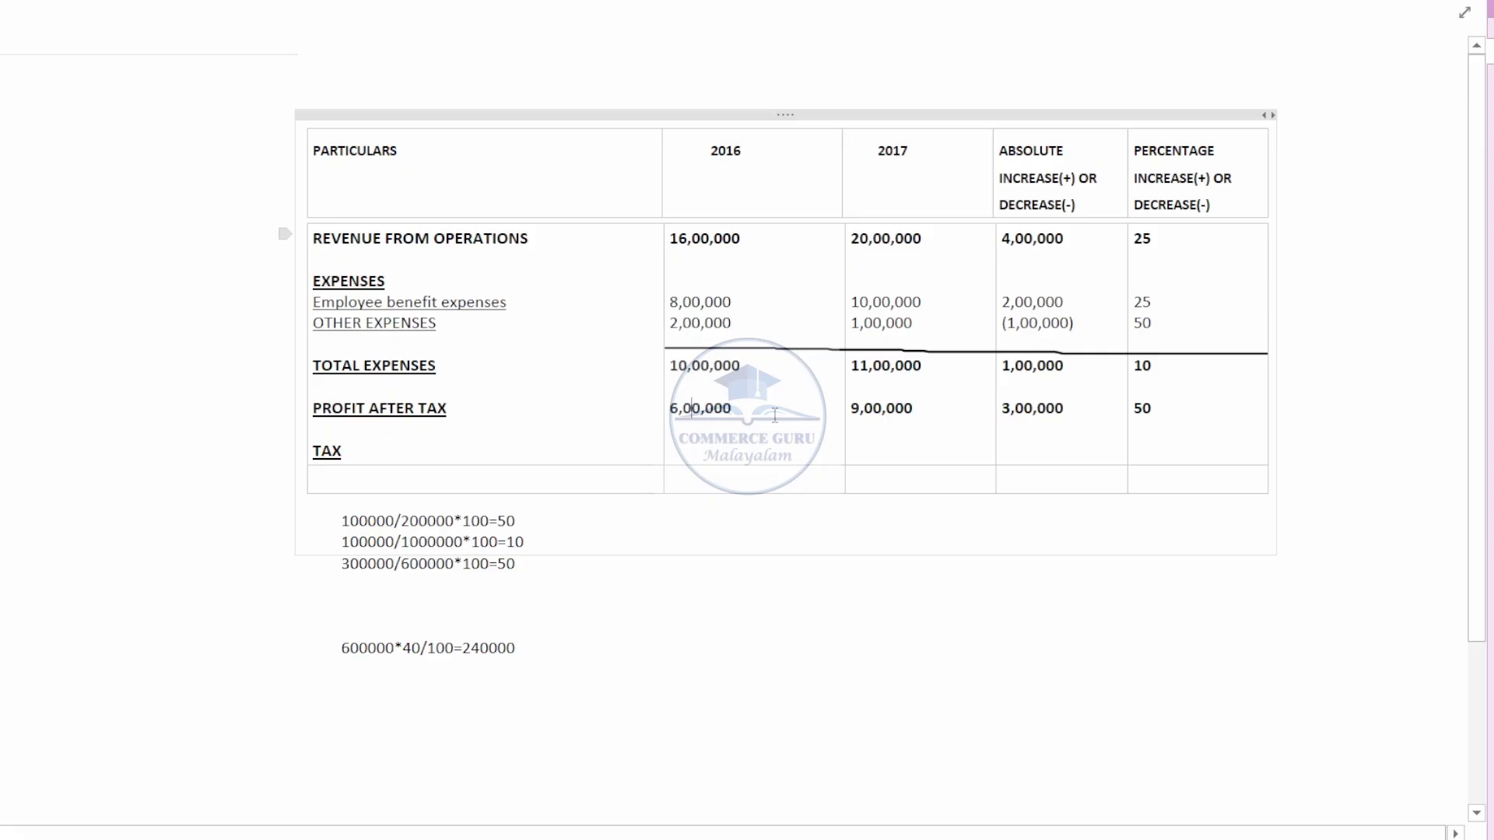
text(2,40,000)
Step: Write the working 900000*40/100=360000 under the 2016 tax working and enter 3,60,000 as the 2017 tax
click(540, 648)
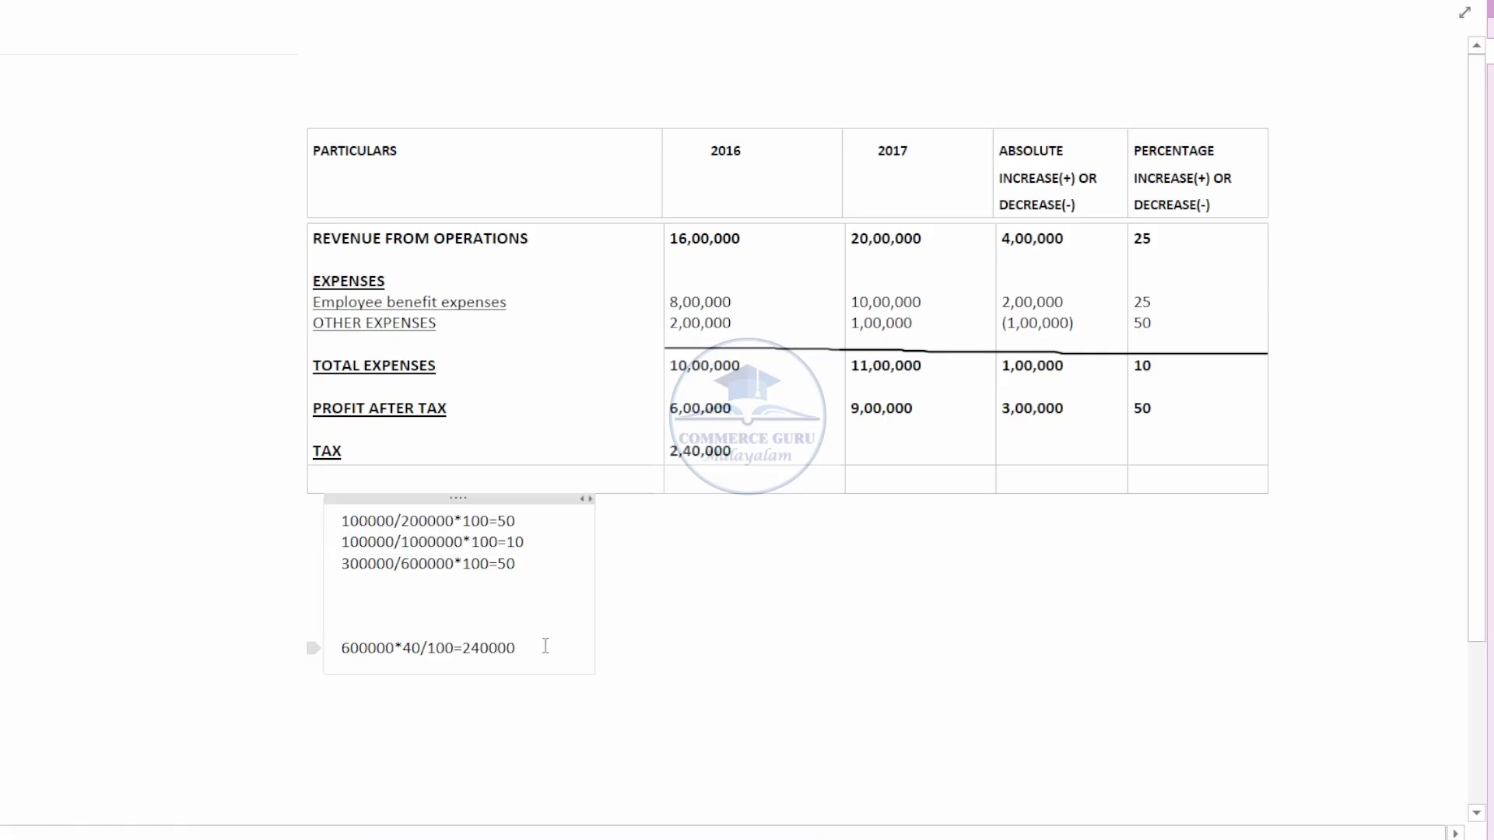
key(Return)
text(900000*)
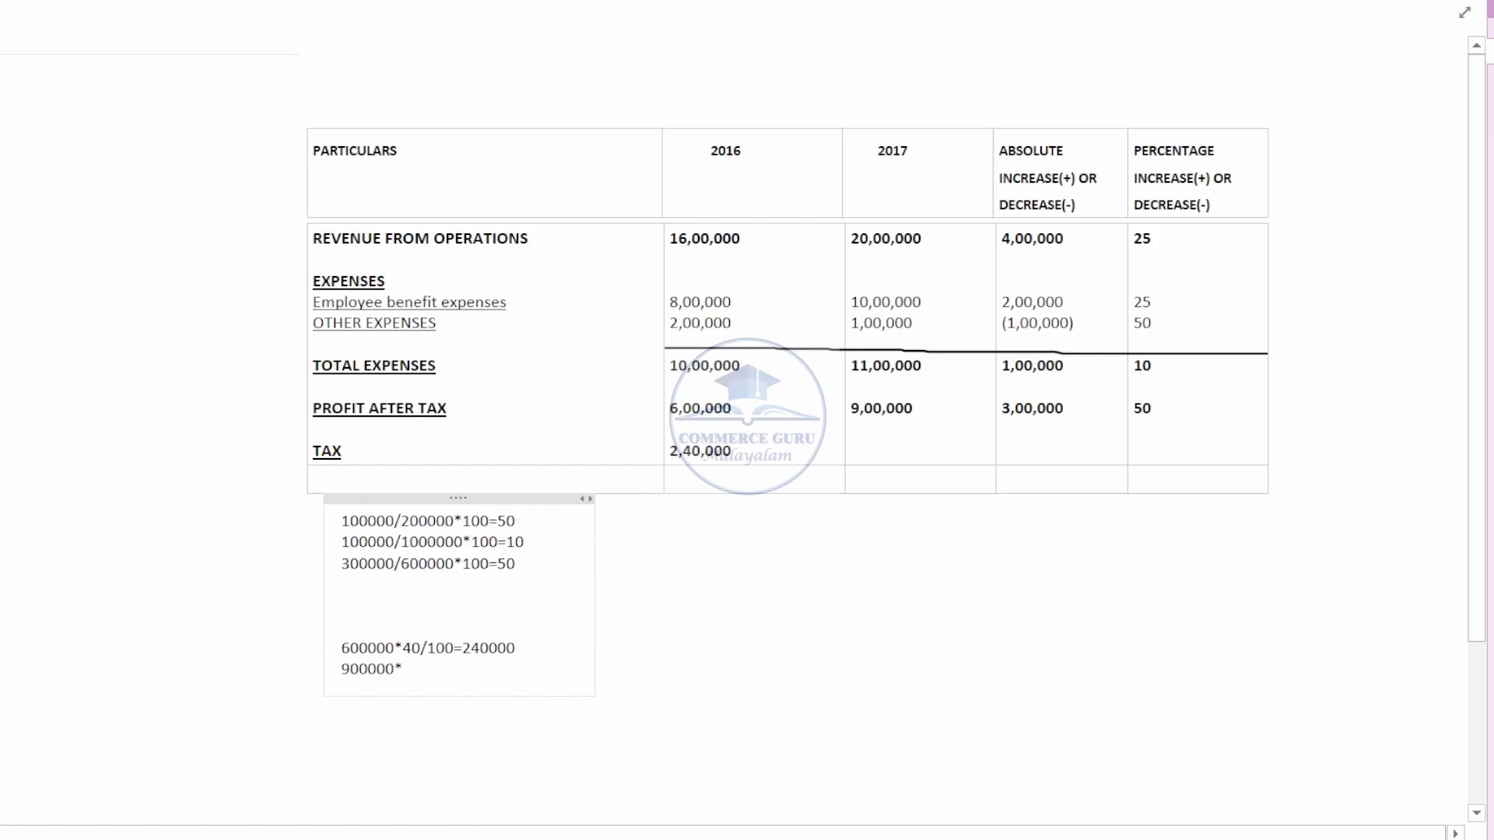
text(40/100=360000)
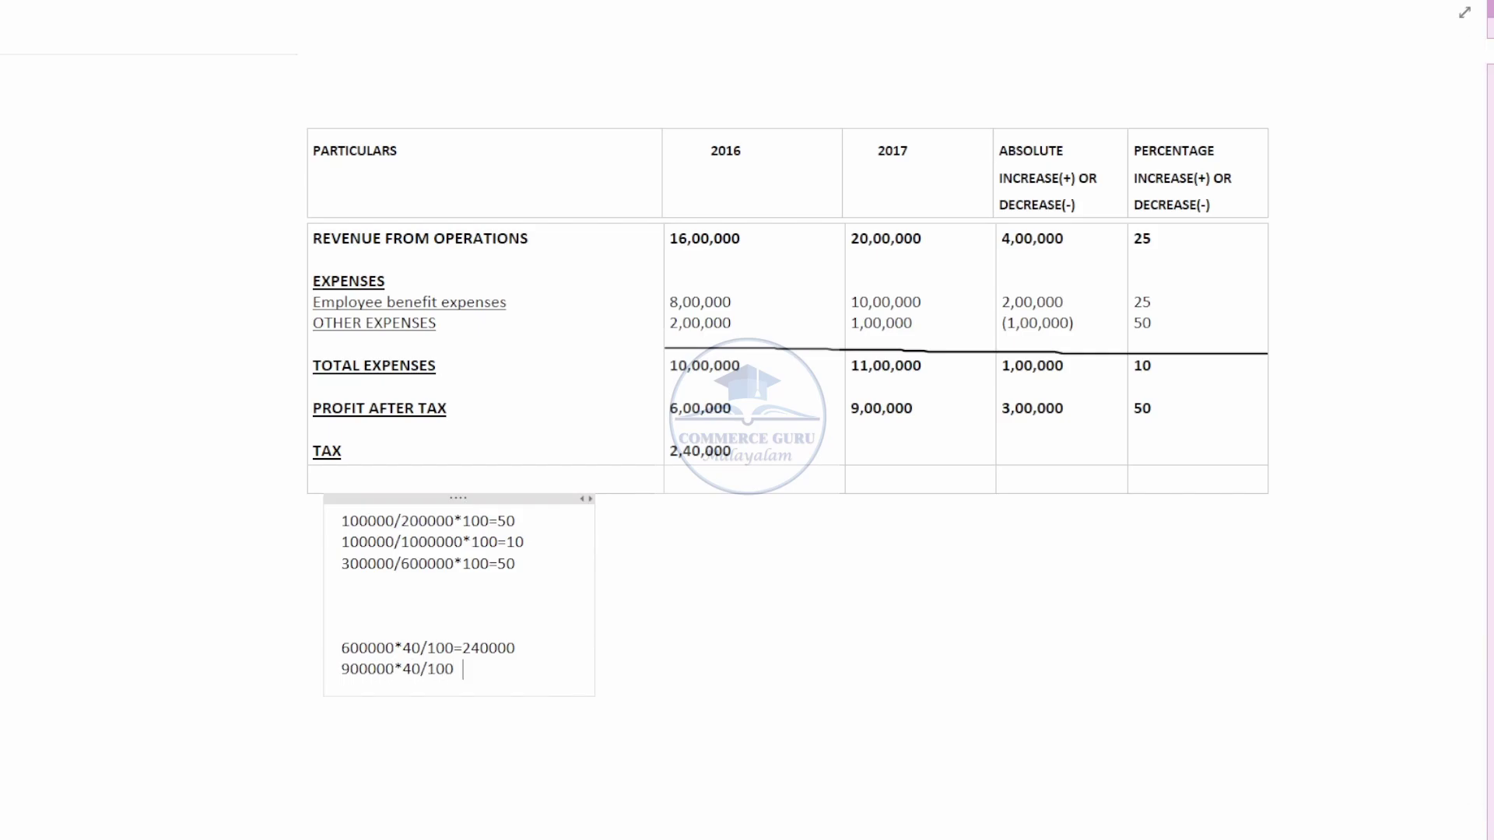
click(863, 441)
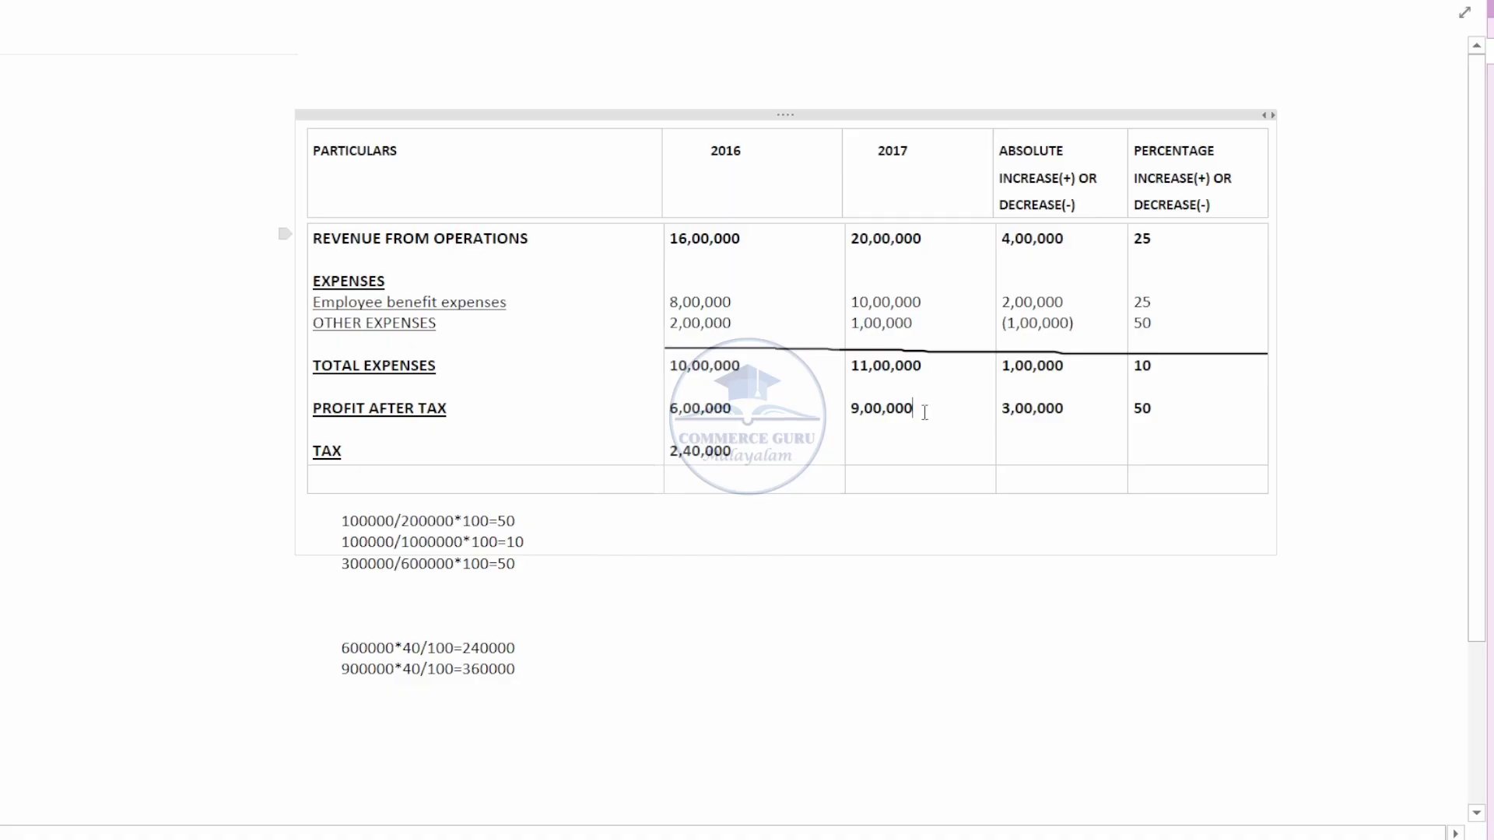
text(3,60,000)
Step: Enter 1,20,000 as the absolute increase and 50 as the percentage increase for tax
click(1075, 415)
key(Down)
text(1,20,000)
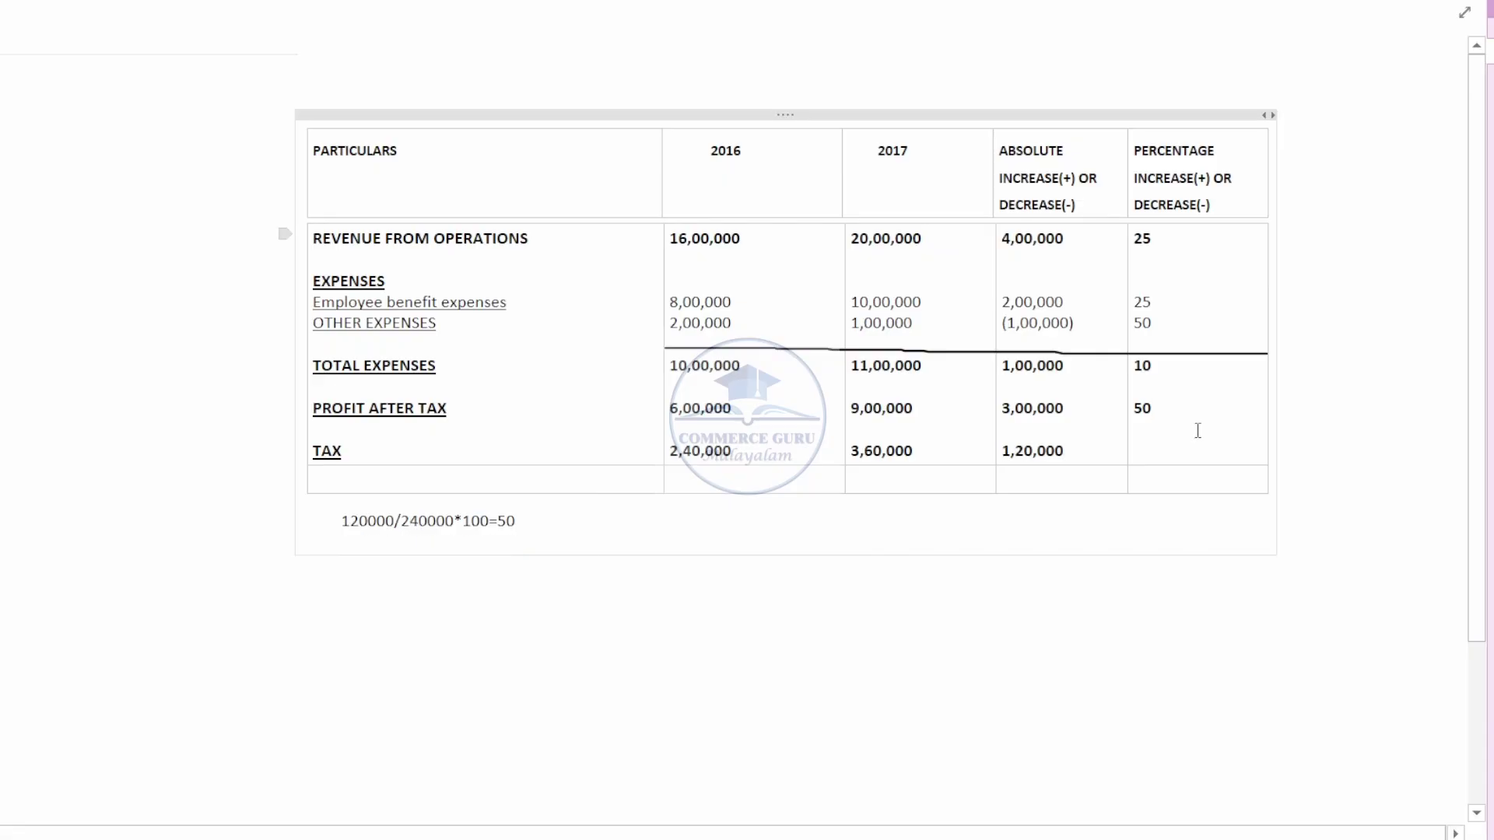
click(1193, 427)
key(Down)
text(50)
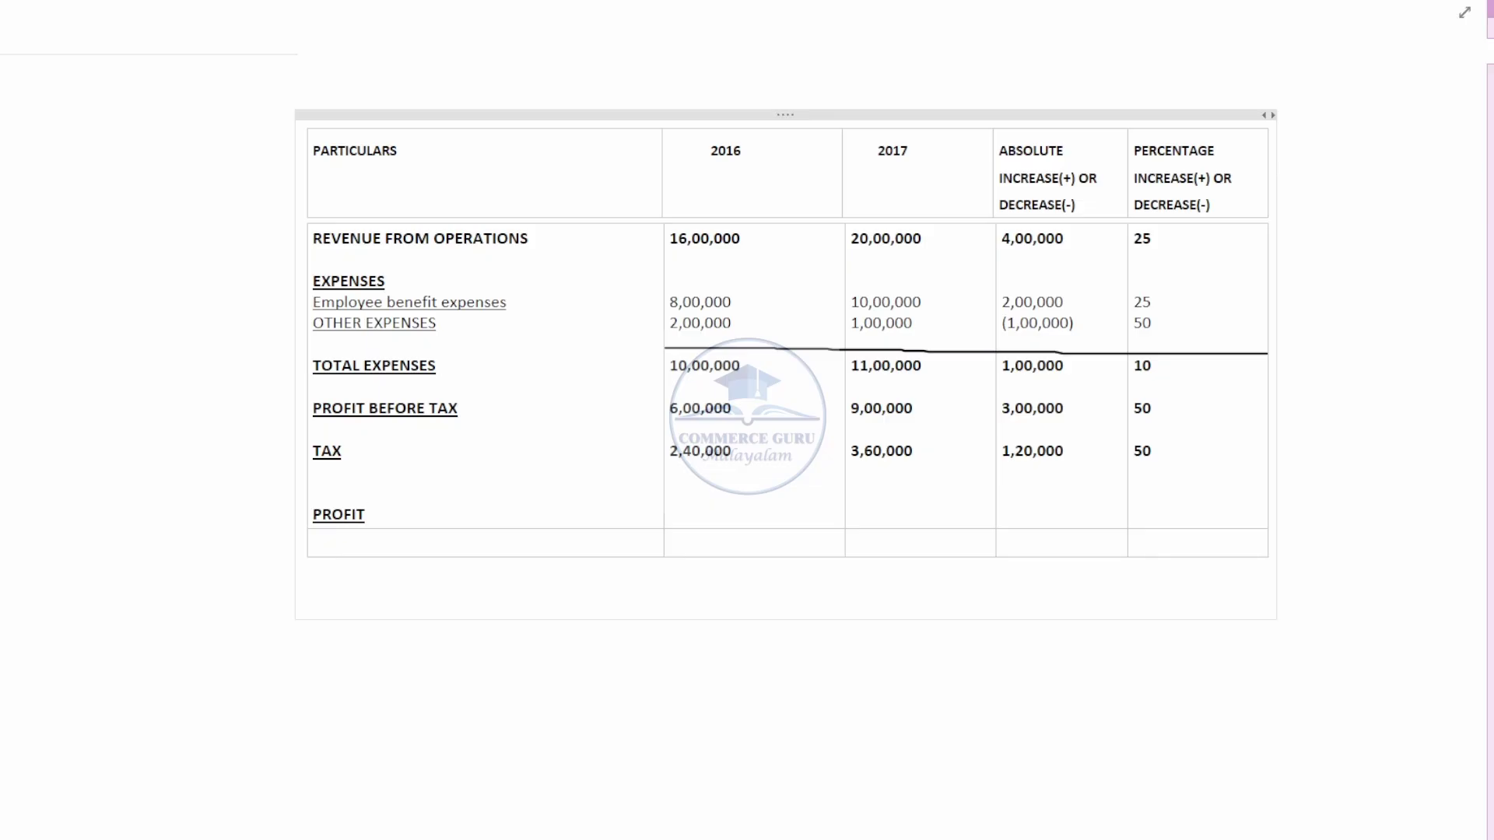
Step: Complete the PROFIT AFTER TAX label below the tax row and enter 3,60,000 for 2016 and 5,40,000 for 2017
text(AFTER TAX)
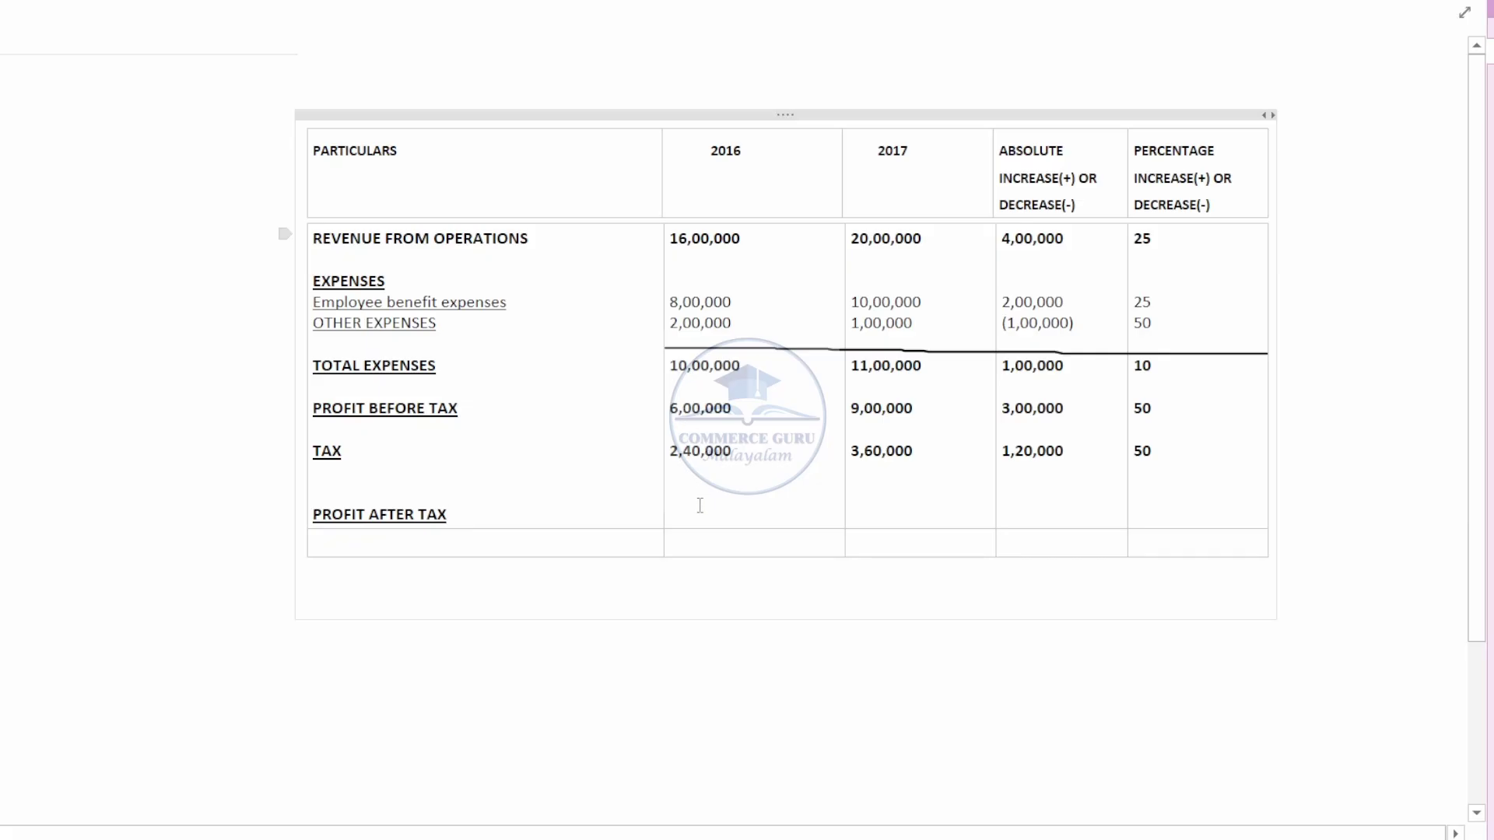
click(670, 492)
text(3,60,000)
drag(921, 411, 854, 461)
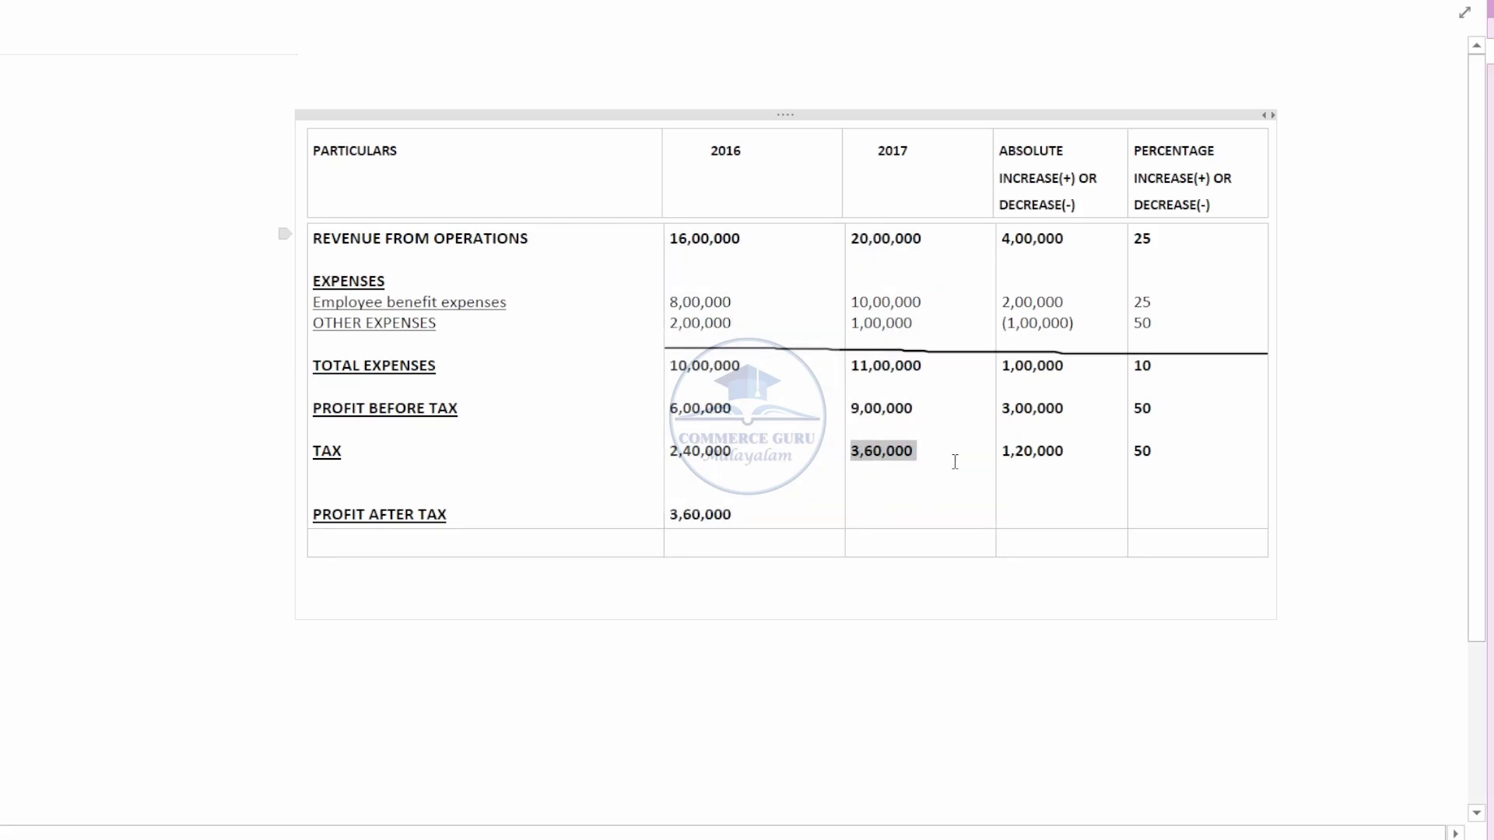
click(952, 464)
click(853, 514)
text(5,40,000)
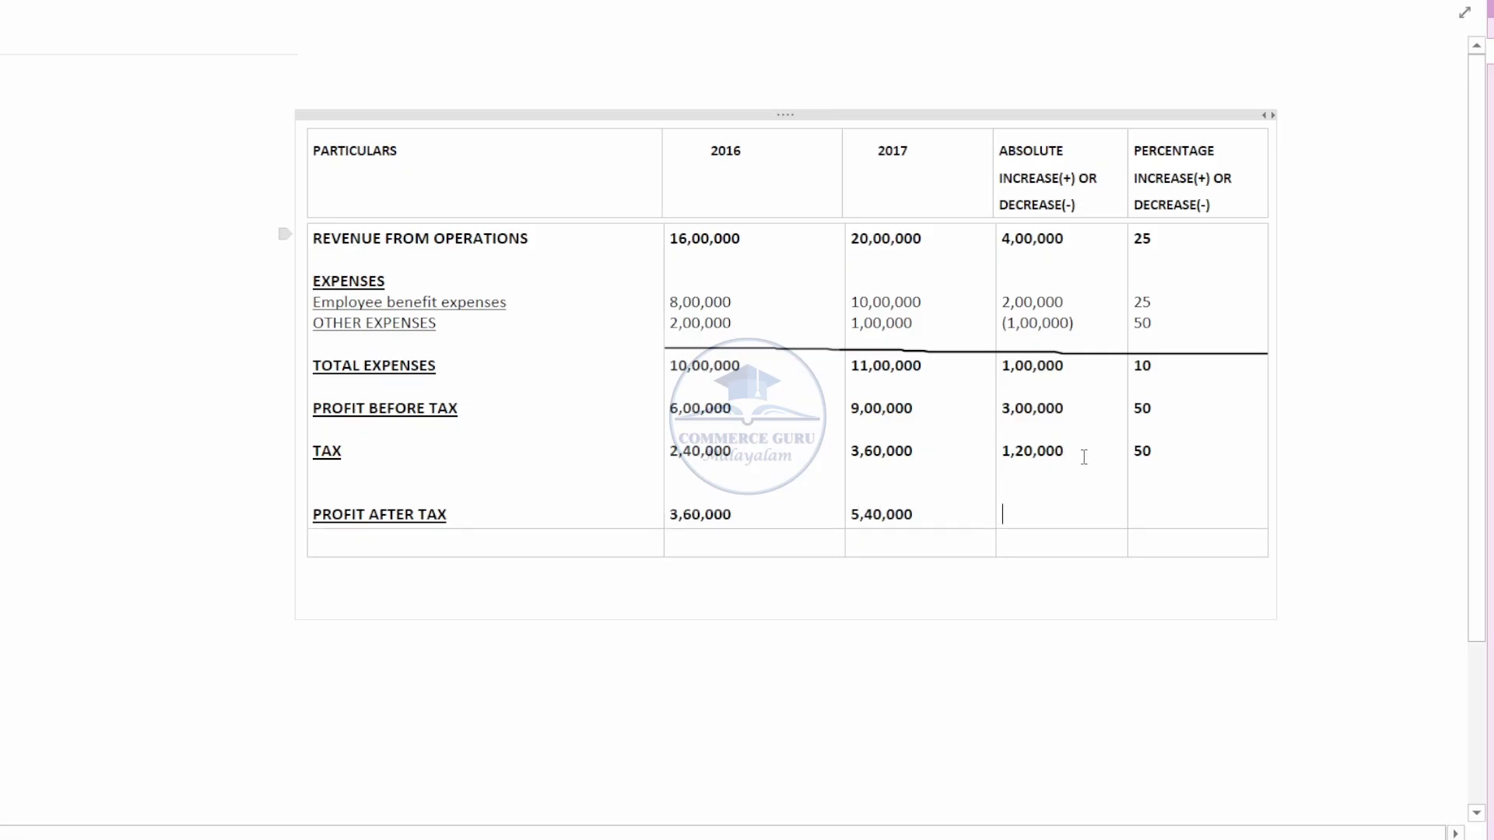
Step: Enter 1,80,000 as the absolute increase and 50 as the percentage increase for profit after tax
text(1,80,000)
click(1196, 466)
key(Down)
text(50)
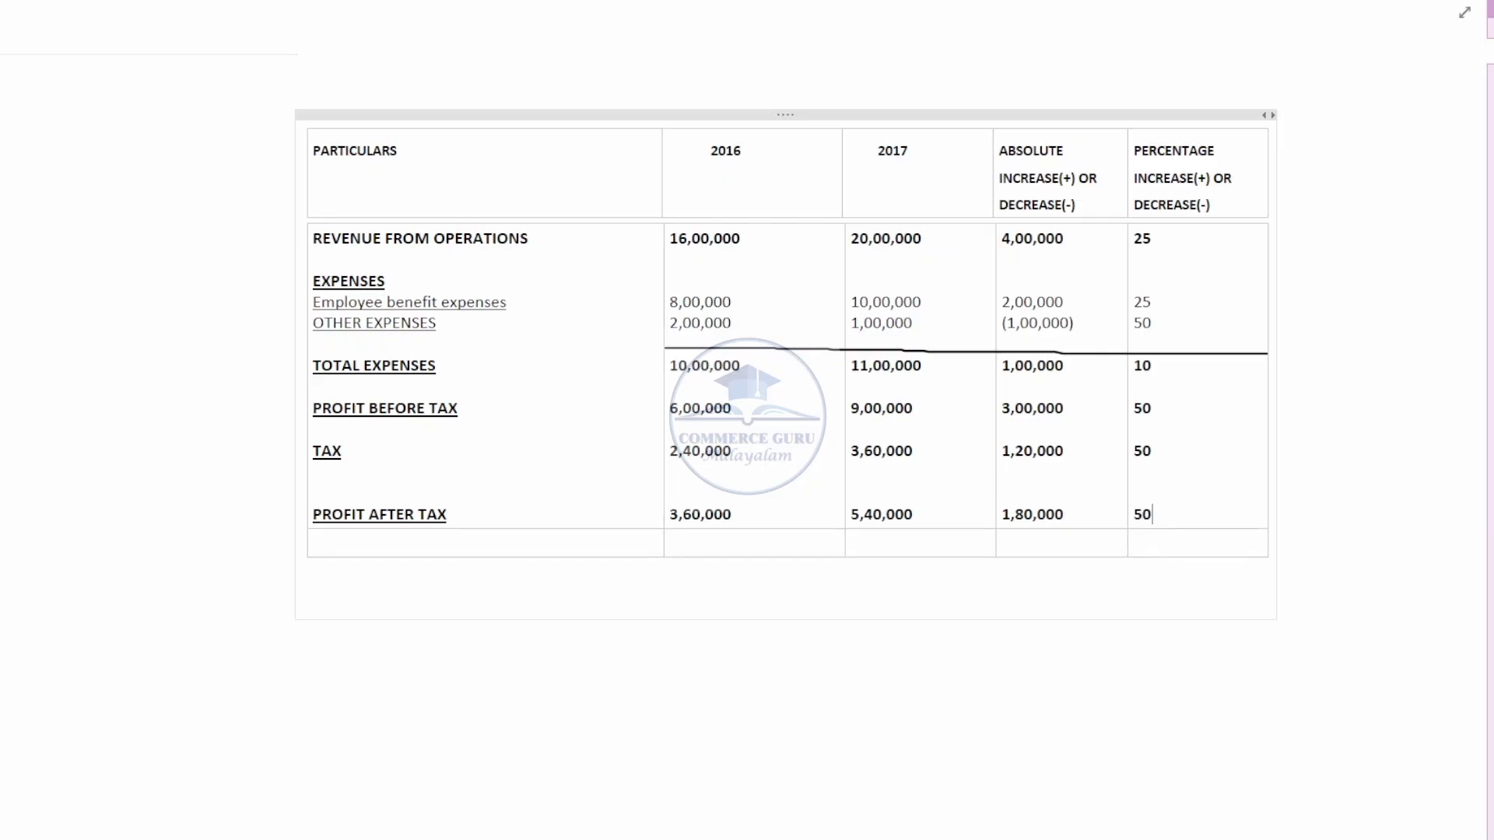